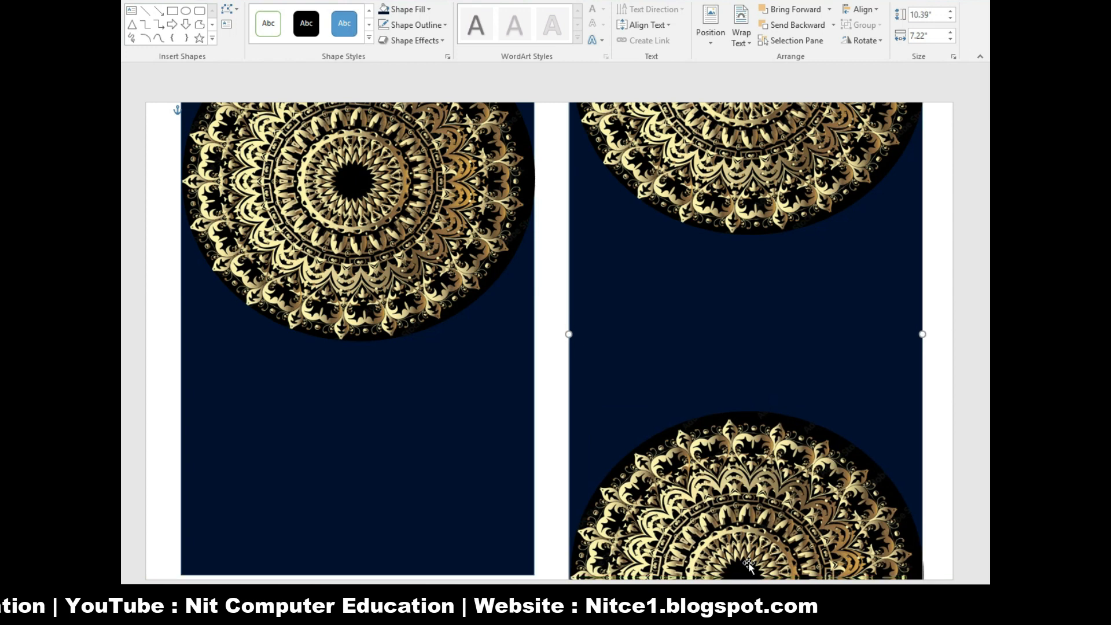
- Give the gold mandala circles on both card panels a thicker white outline
left_click(406, 25)
left_click(538, 309)
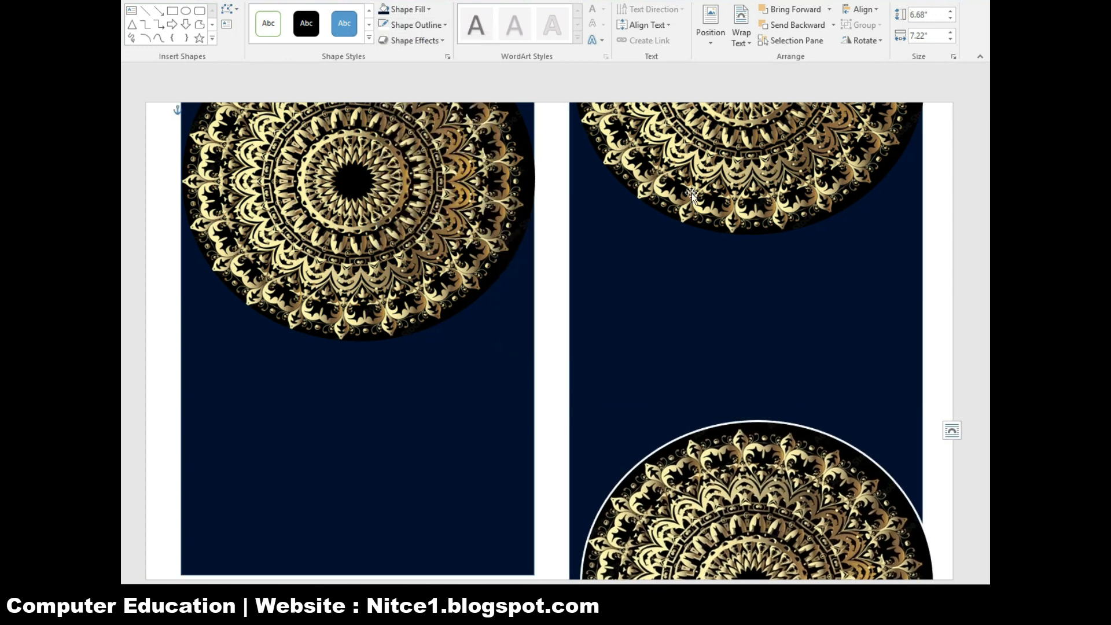
left_click(753, 145)
left_click(416, 25)
left_click(359, 278)
left_click(415, 25)
left_click(521, 267)
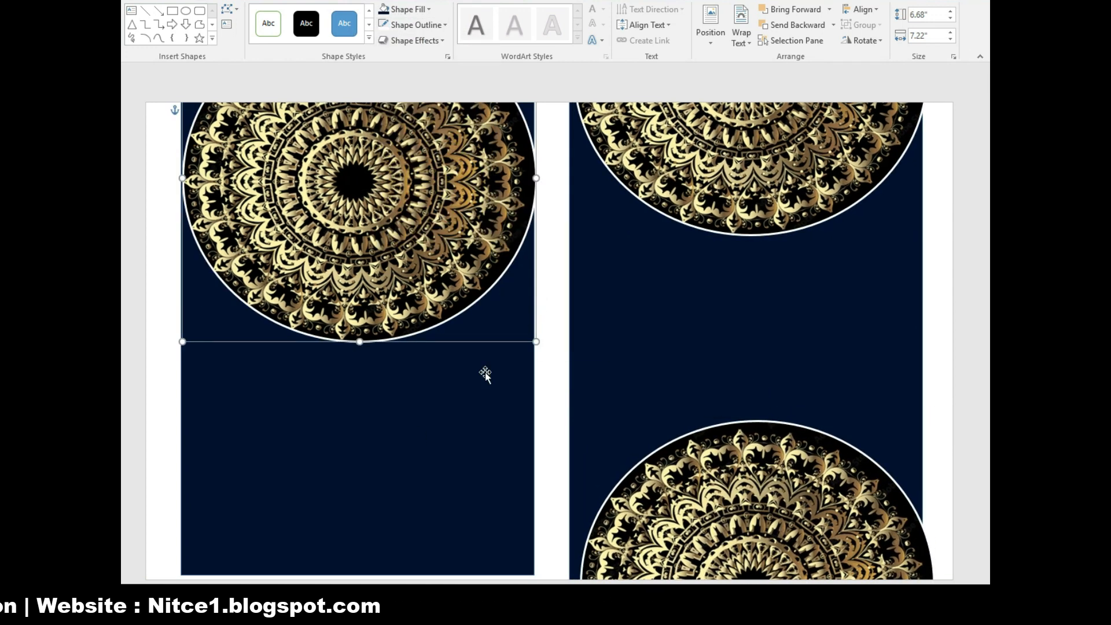
- Remove the background from the lower half of the bottom mandala on the right card panel
left_click_drag(359, 342, 356, 576)
mouse_move(722, 429)
left_mouse_down()
mouse_move(709, 402)
mouse_move(720, 426)
left_mouse_up()
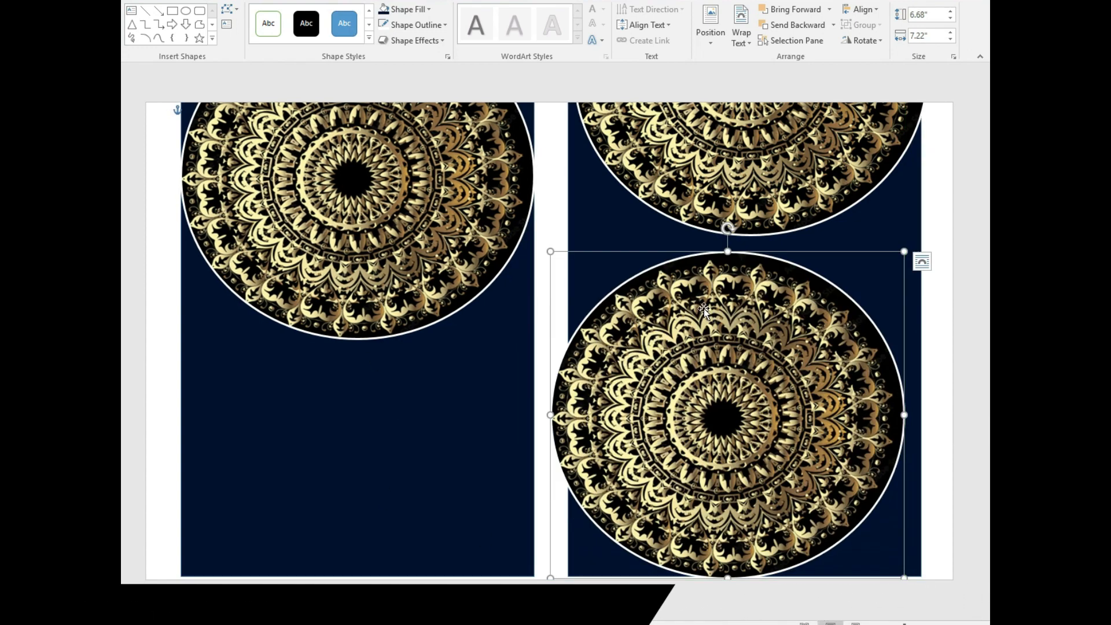
left_click(139, 26)
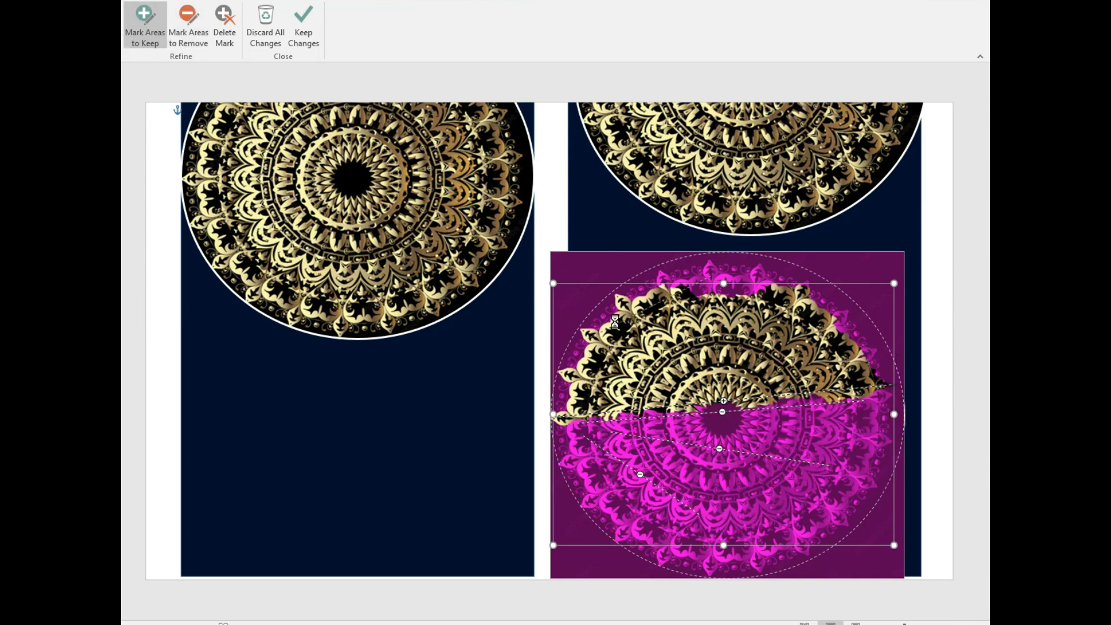
left_click_drag(567, 438, 678, 538)
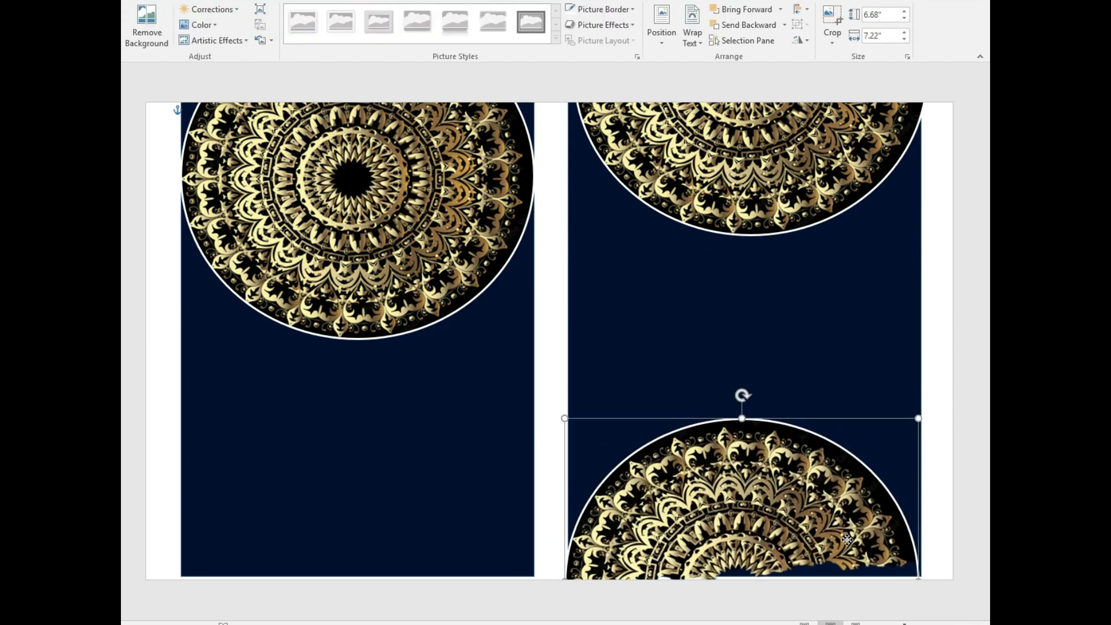
- Rotate and align the half mandala with the right panel's lower edge, and draw a white line about 7.19" wide along its cut side
left_click_drag(753, 492, 774, 499)
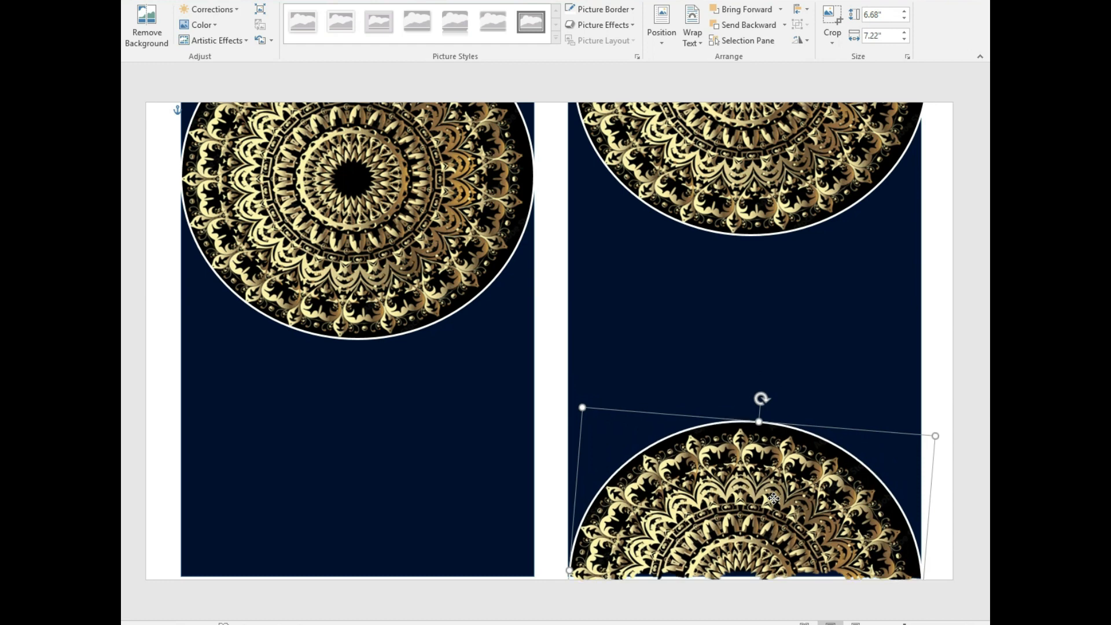
left_click_drag(684, 558, 681, 433)
left_click_drag(567, 449, 922, 452)
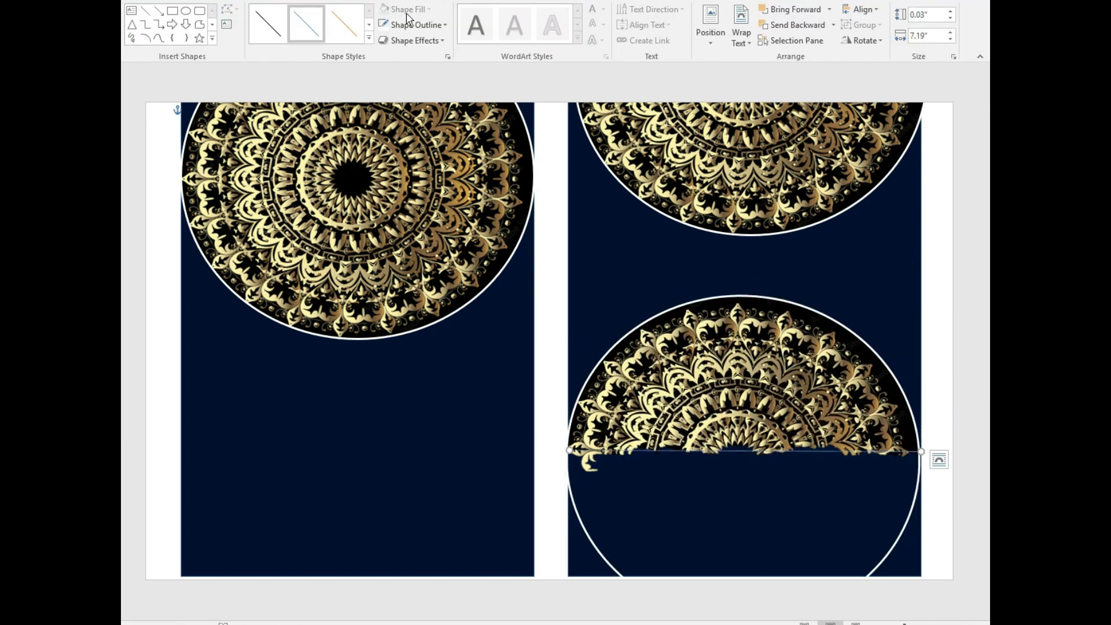
left_click_drag(669, 391, 669, 510)
left_click_drag(684, 452, 700, 594)
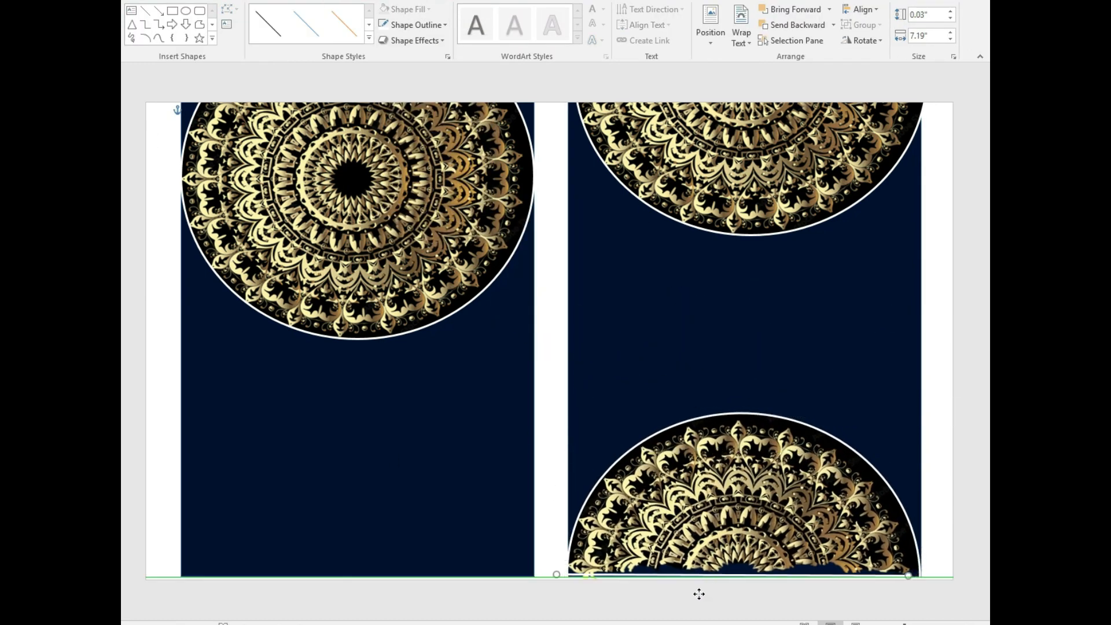
left_click(705, 576)
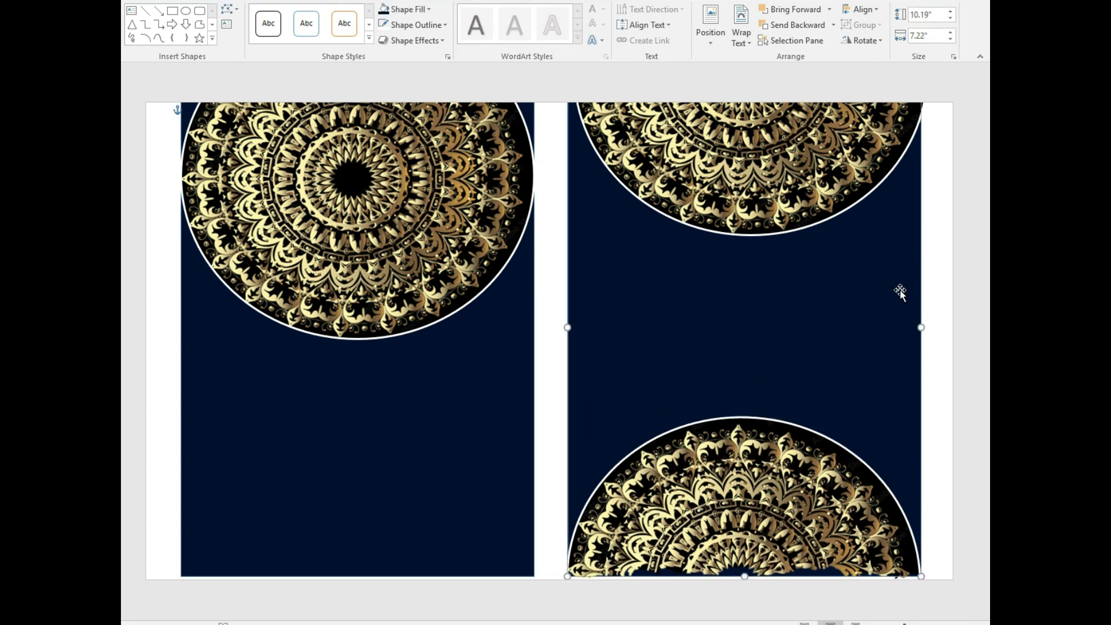
- Change the outlines of both mandalas on the right card panel to a dash-dot line
left_click(416, 25)
mouse_move(411, 221)
left_click(513, 275)
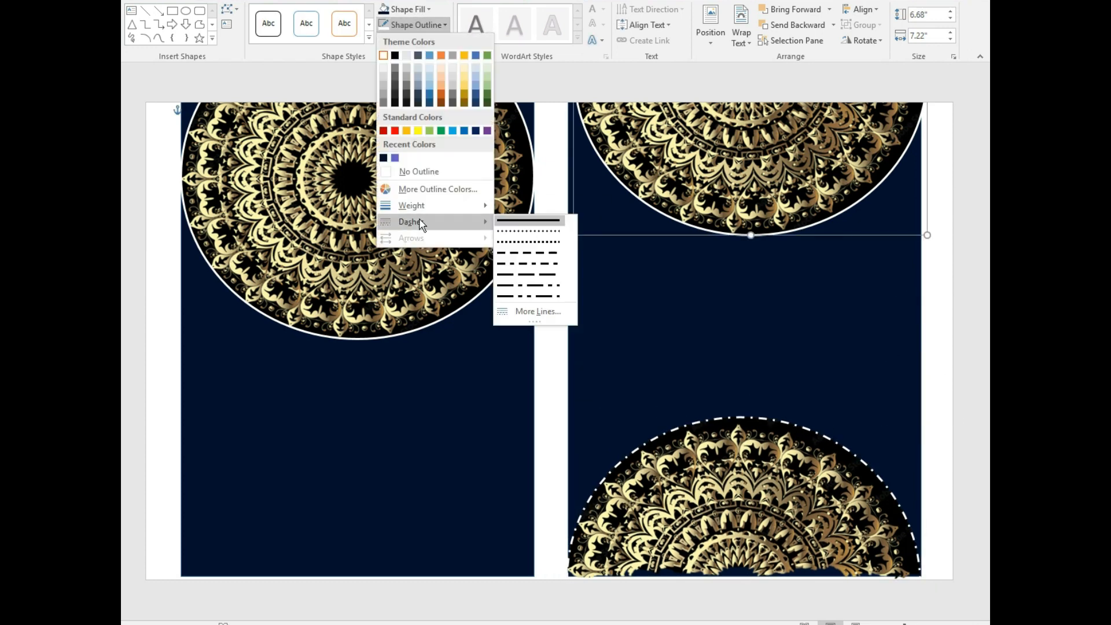
left_click(512, 275)
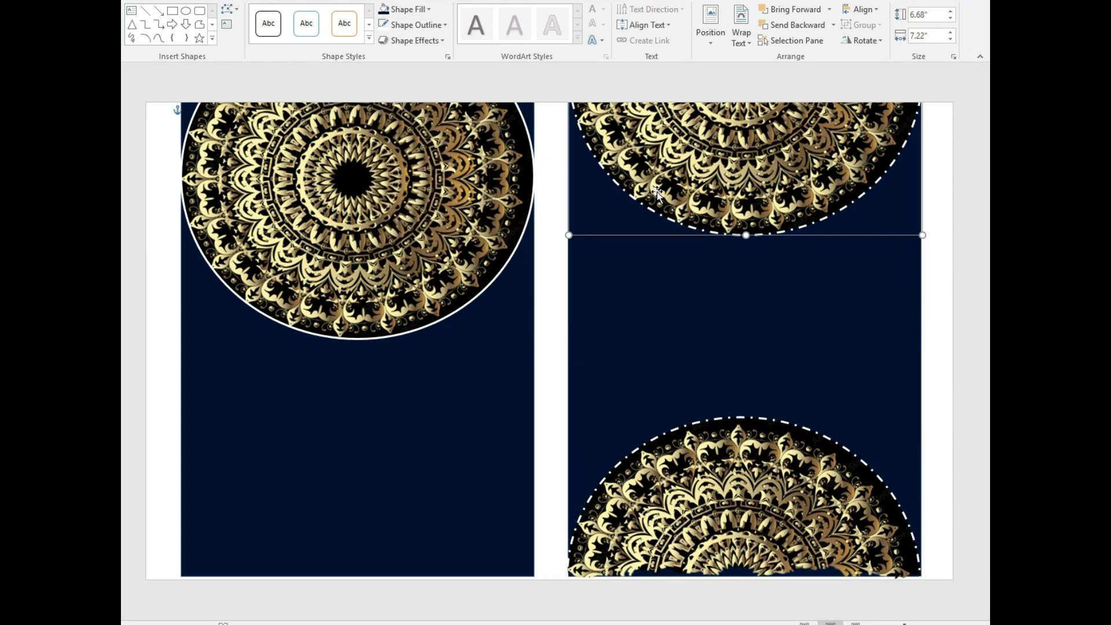
left_click(212, 38)
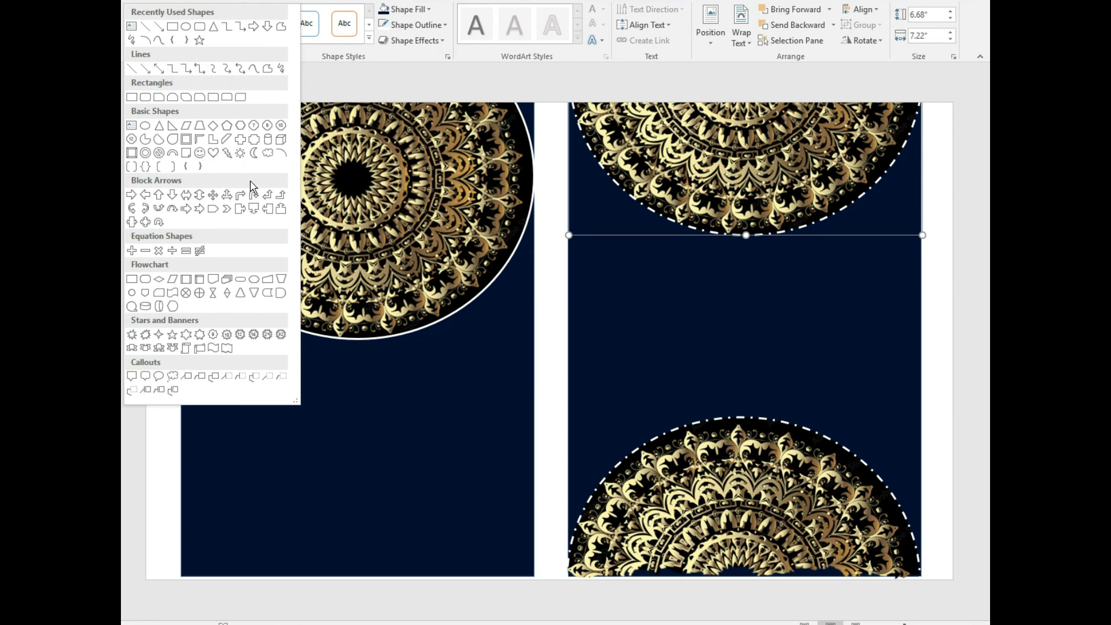
left_click(186, 97)
left_click_drag(260, 334, 478, 536)
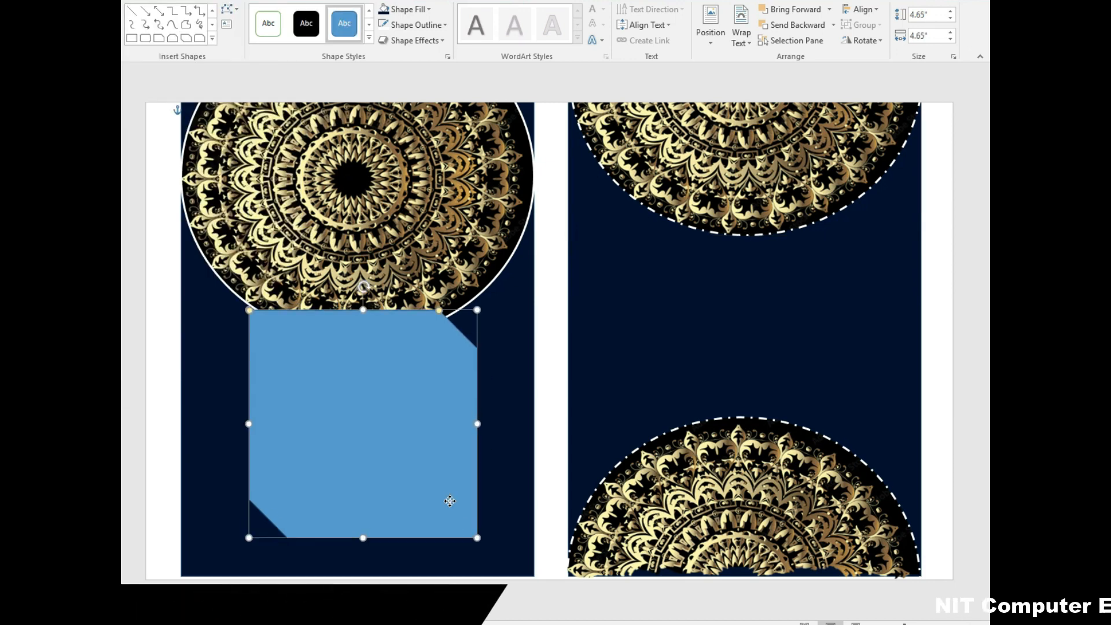
mouse_move(363, 296)
left_mouse_down()
mouse_move(449, 427)
mouse_move(399, 433)
mouse_move(283, 149)
left_mouse_up()
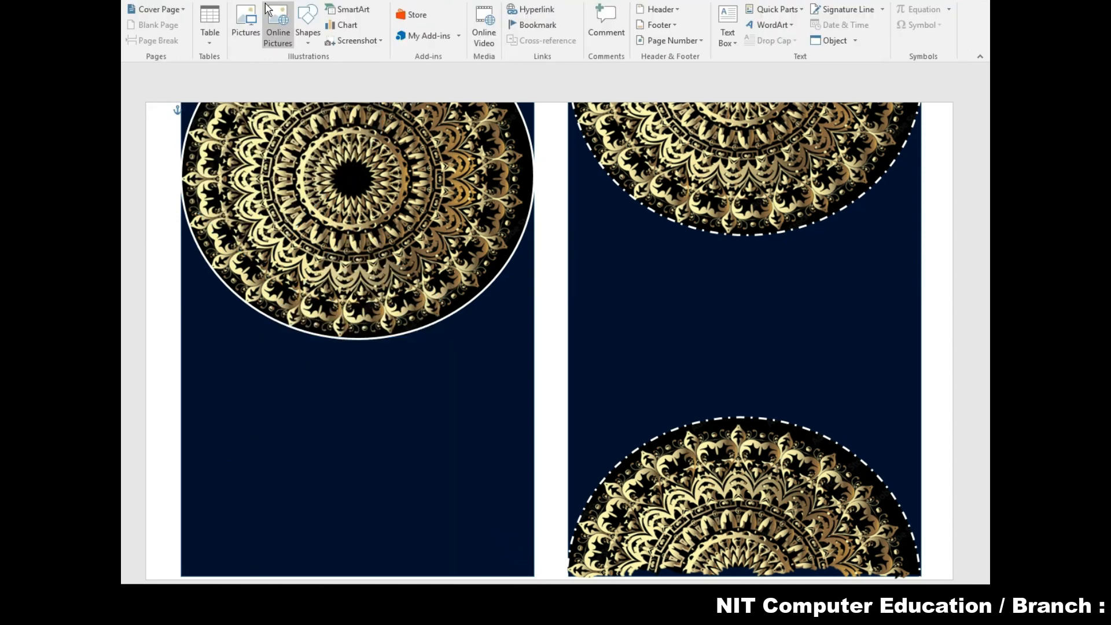
- Draw three straight lines as an open-topped frame below the left panel's mandala, about 5.29" wide and 5.08" high
left_click(308, 32)
left_click(314, 114)
mouse_move(235, 318)
left_mouse_down()
mouse_move(218, 461)
mouse_move(238, 566)
left_mouse_up()
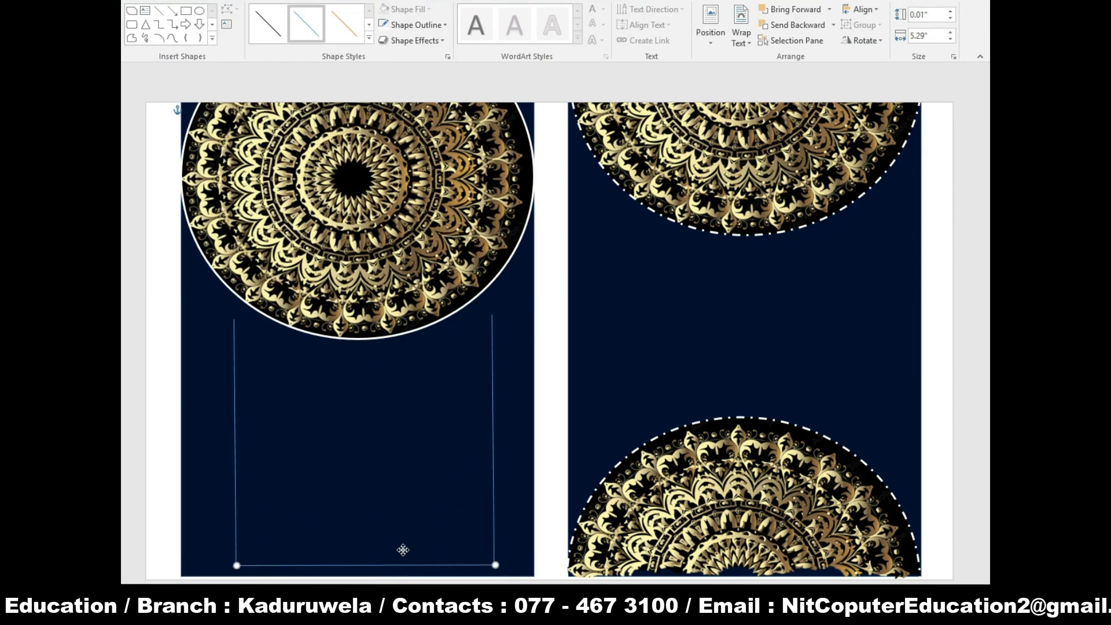
left_click(415, 566)
left_click(494, 546)
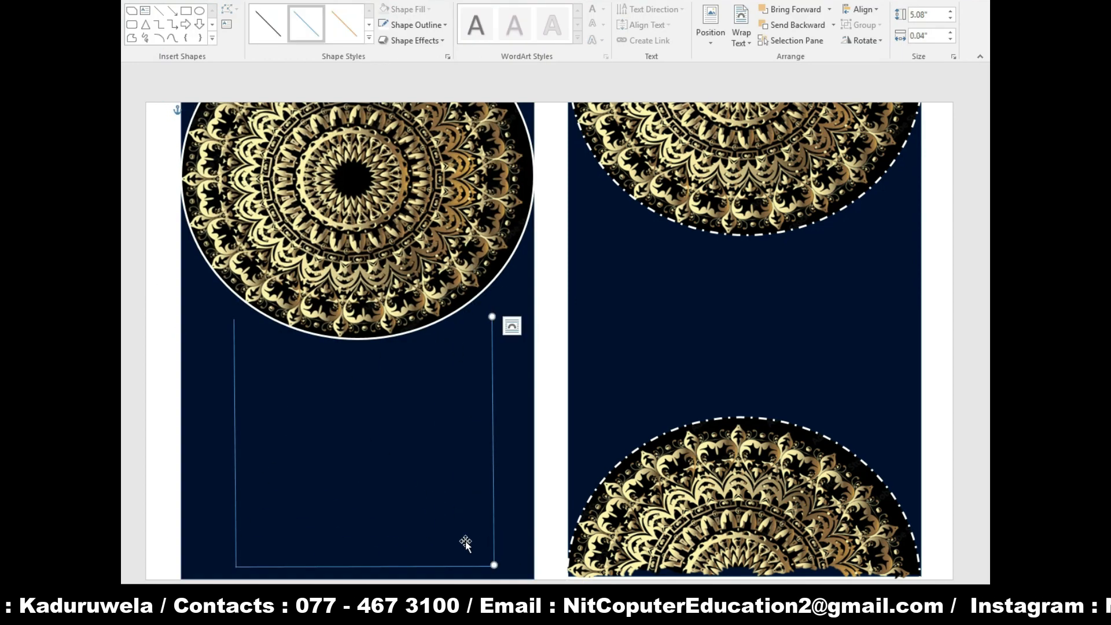
left_click_drag(499, 542, 502, 544)
left_click(491, 350)
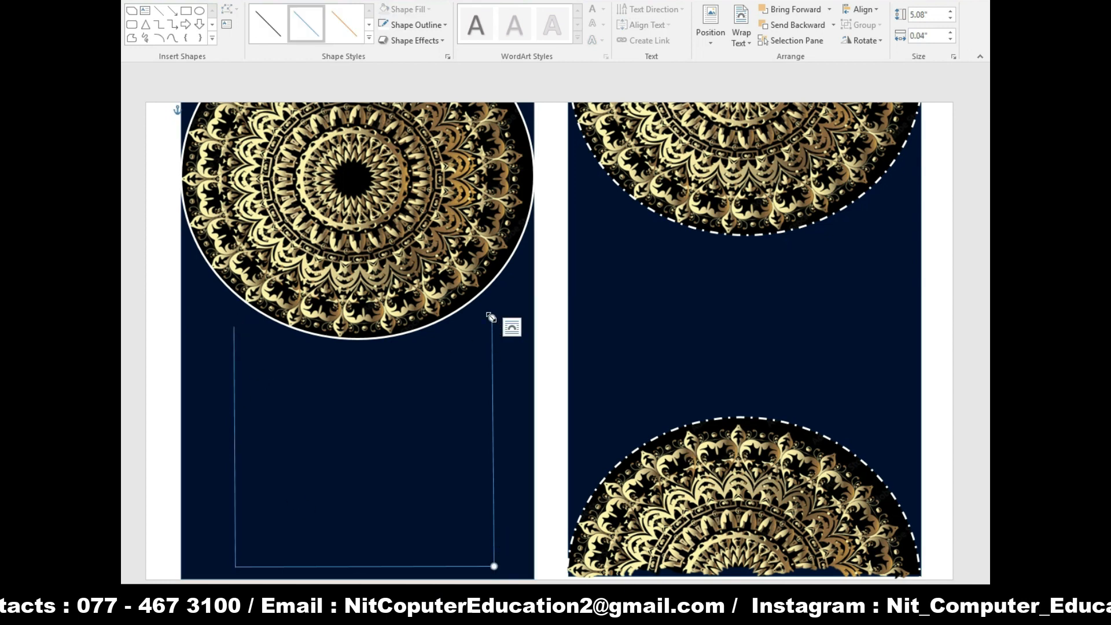
- Thicken the two vertical lines and the bottom line of the open frame one by one
left_click(416, 25)
mouse_move(428, 205)
left_click(516, 251)
left_click(247, 497)
left_click(415, 25)
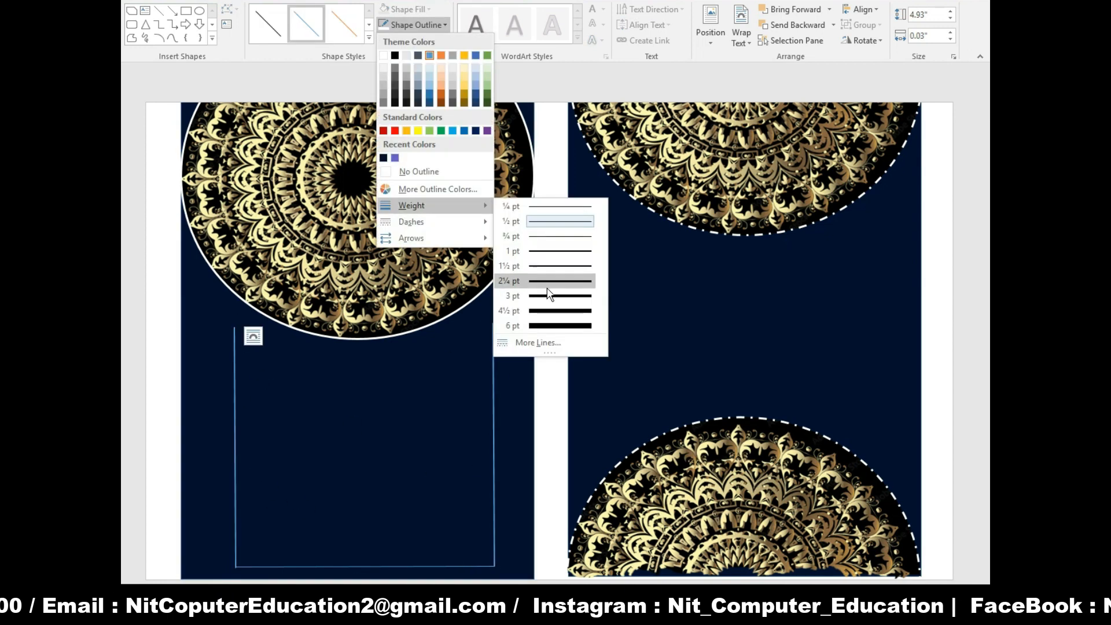
left_click(508, 270)
left_click(365, 567)
left_click(416, 24)
left_click(542, 284)
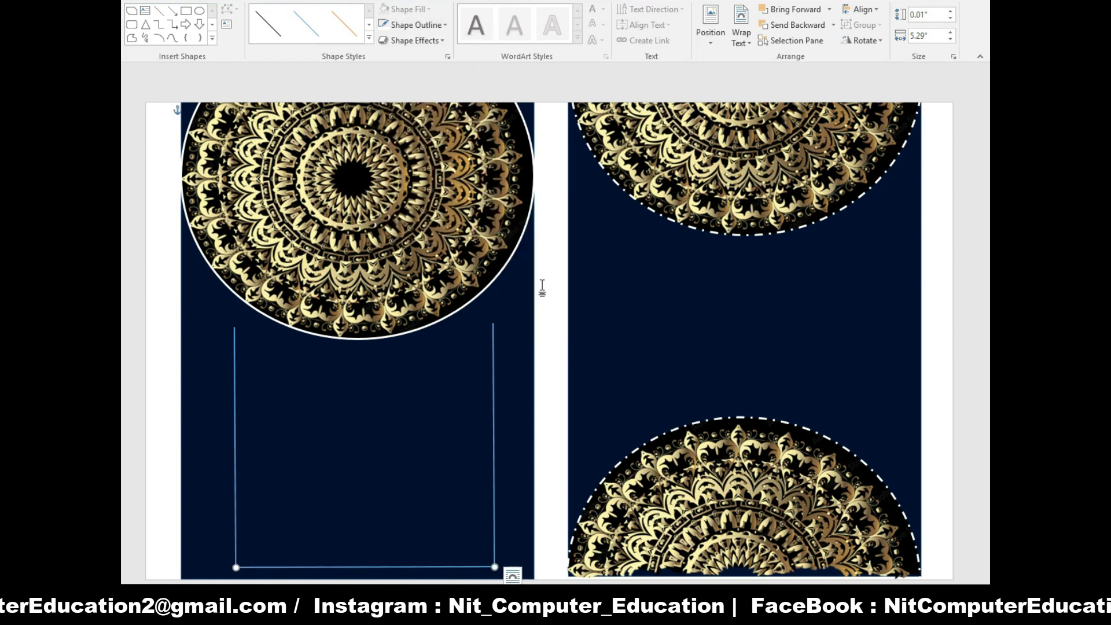
- Recolour the three frame lines light gold and set their weight to 3 pt
left_click(416, 25)
left_click(466, 84)
left_click(416, 25)
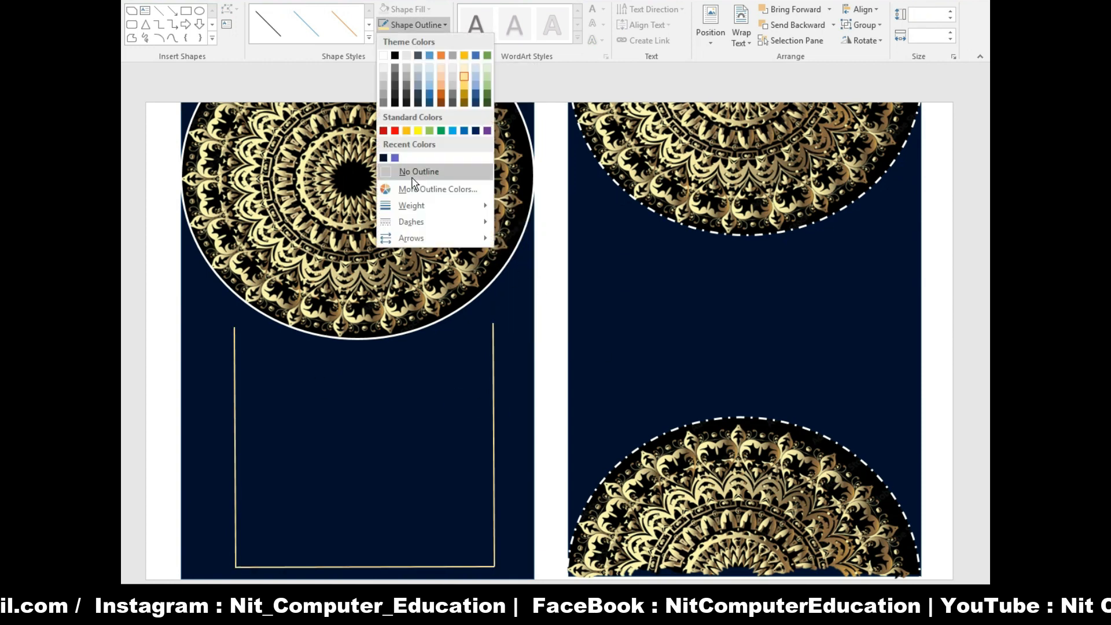
mouse_move(412, 206)
left_click(561, 298)
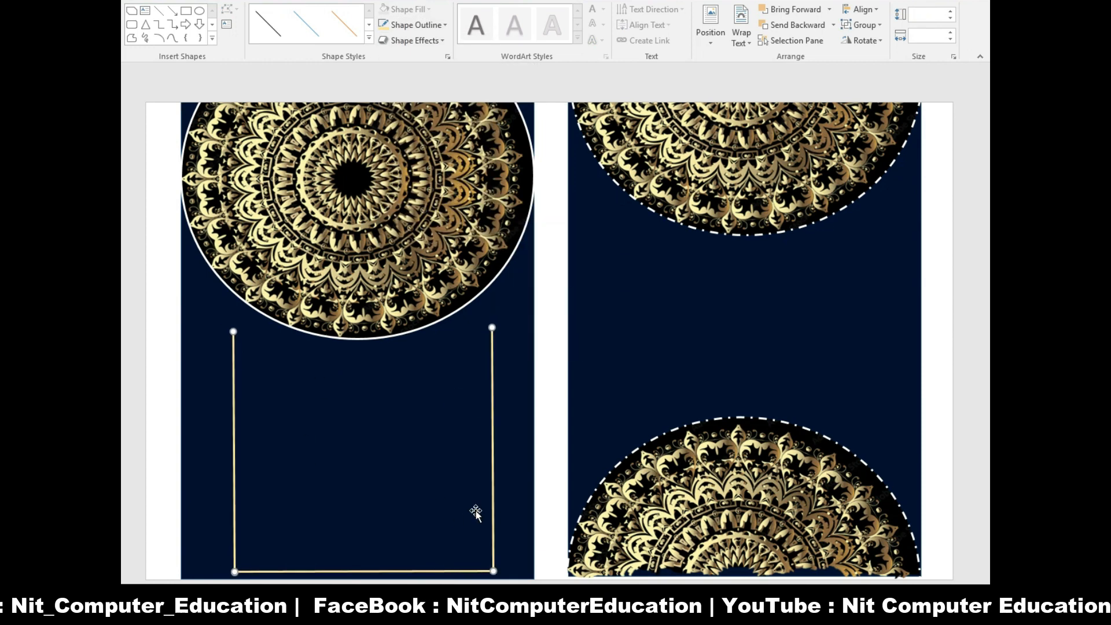
- Add a text box reading "SAVE THE DATE" across the top of the open frame and centre its text
left_click(145, 11)
type("save")
mouse_move(292, 342)
left_mouse_down()
mouse_move(440, 382)
mouse_move(491, 361)
left_mouse_up()
left_click(207, 3)
left_click(432, 35)
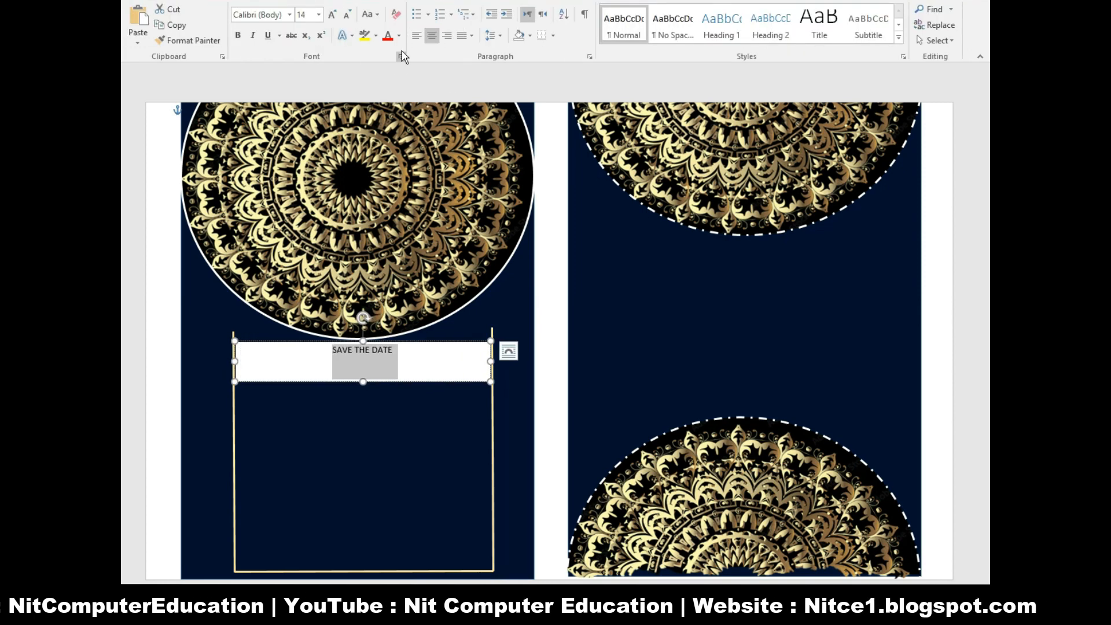
- Format the SAVE THE DATE text as white at 18 pt on a transparent box and move it slightly down
left_click(409, 14)
left_click(441, 161)
left_click(443, 389)
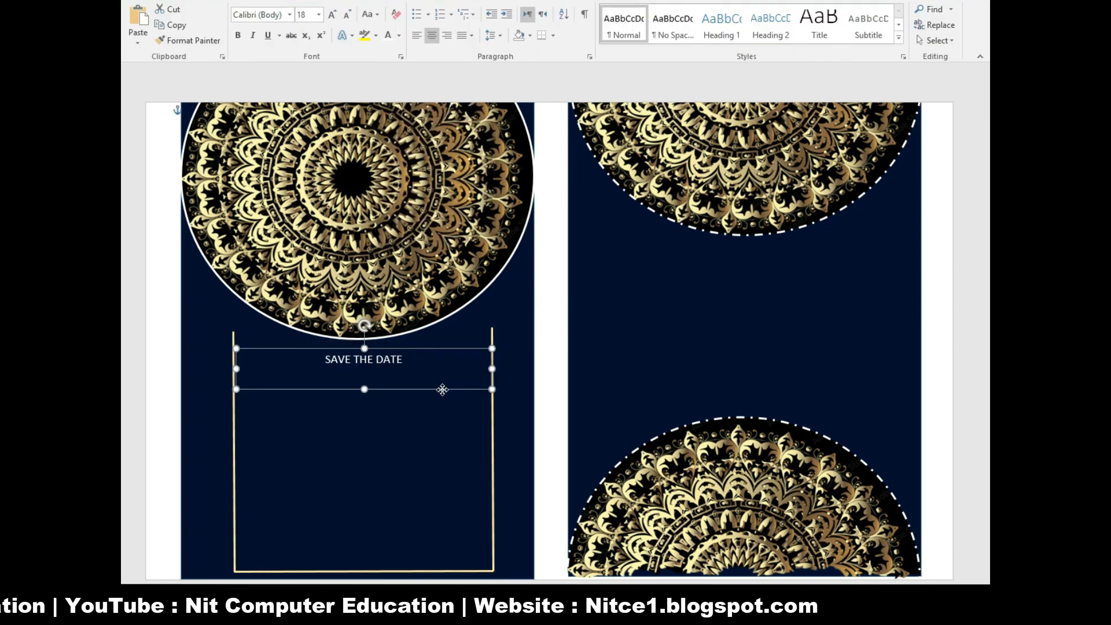
mouse_move(443, 390)
left_mouse_down()
mouse_move(451, 364)
mouse_move(442, 397)
left_mouse_up()
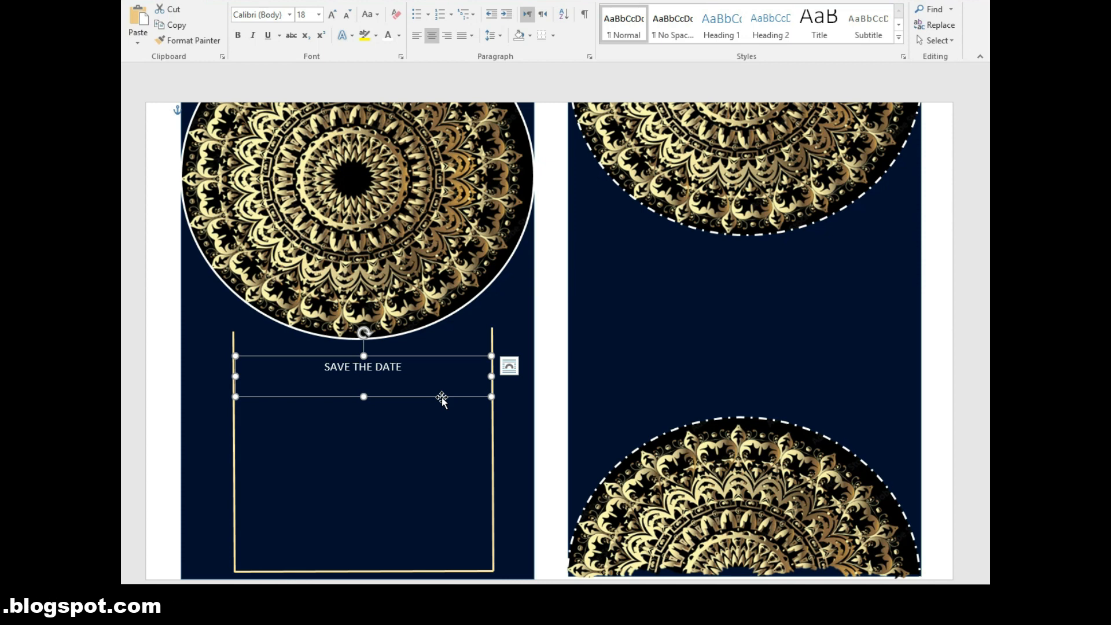
- Duplicate the SAVE THE DATE text box just below it and change the copy to "FOR THE WEDDING OF" in uppercase at 20 pt
left_click_drag(442, 397, 442, 424)
key("BackSpace")
key("BackSpace")
key("BackSpace")
key("BackSpace")
key("BackSpace")
key("BackSpace")
key("BackSpace")
key("BackSpace")
key("BackSpace")
key("BackSpace")
key("BackSpace")
key("BackSpace")
key("BackSpace")
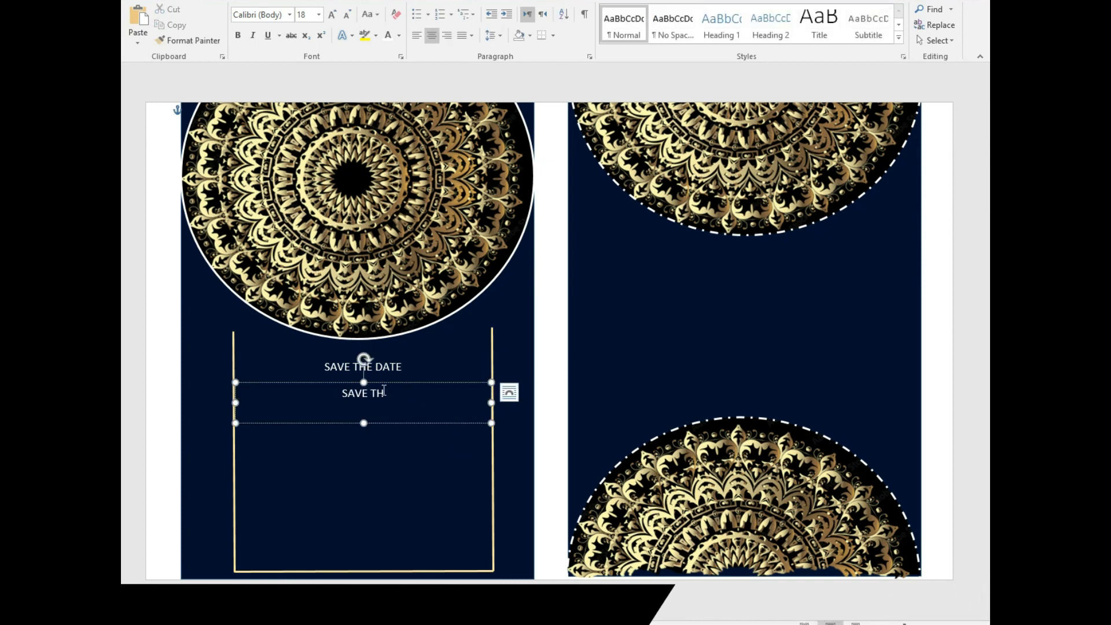
type("for the we")
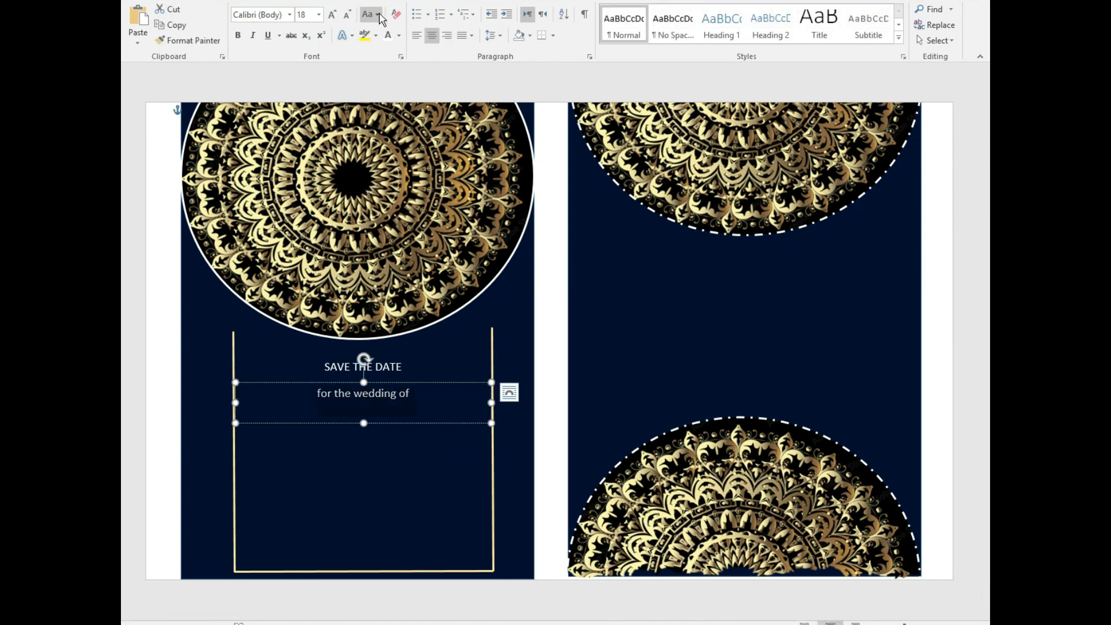
type("dding of")
key("ctrl+shift+period")
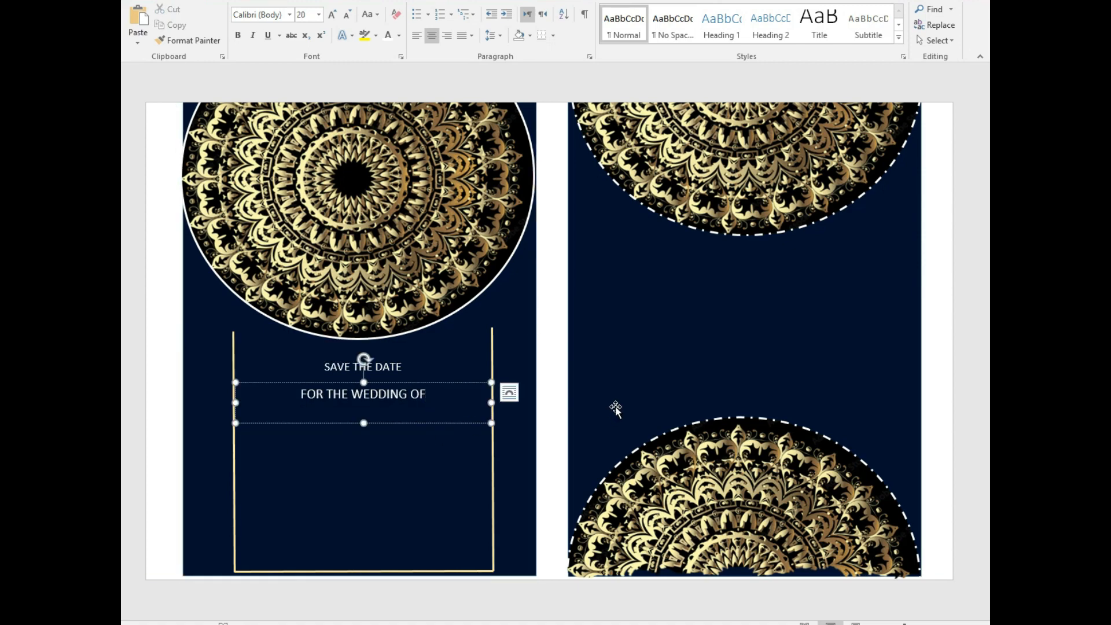
left_click(676, 285)
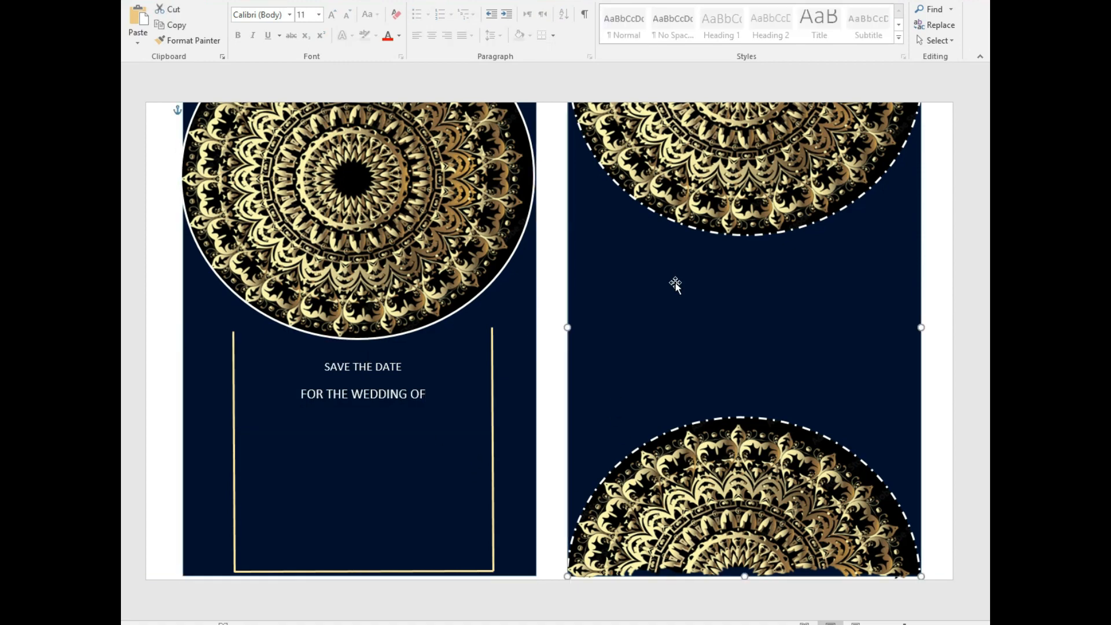
- Draw a thin frame shape around both card panels, about 9.64" high and 15.31" wide, and fill it light gold
left_click(431, 390)
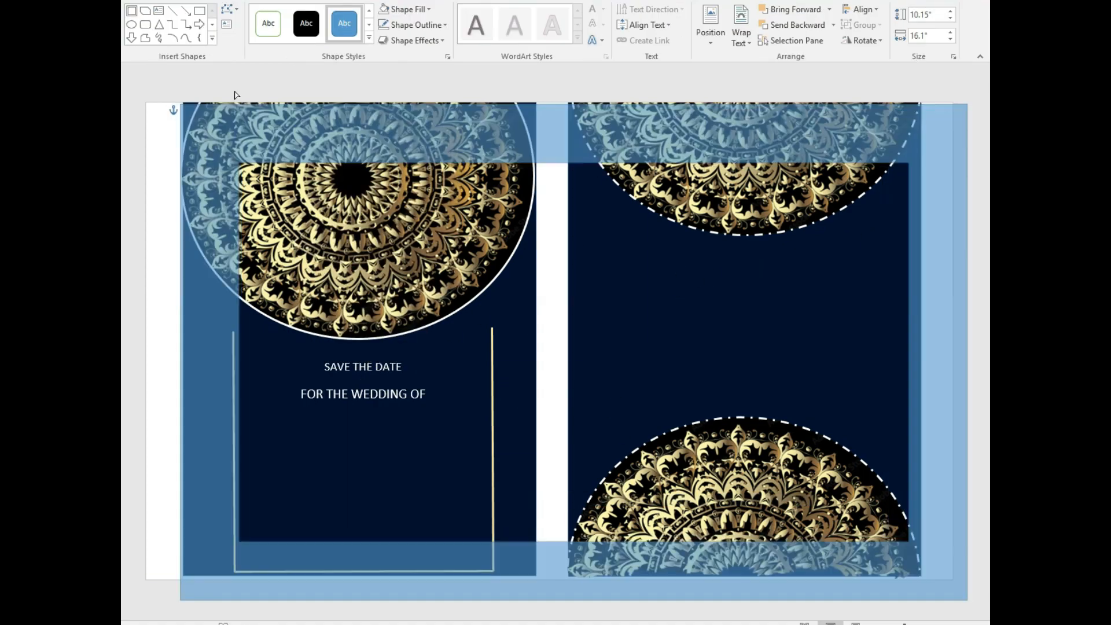
left_click_drag(574, 601, 563, 572)
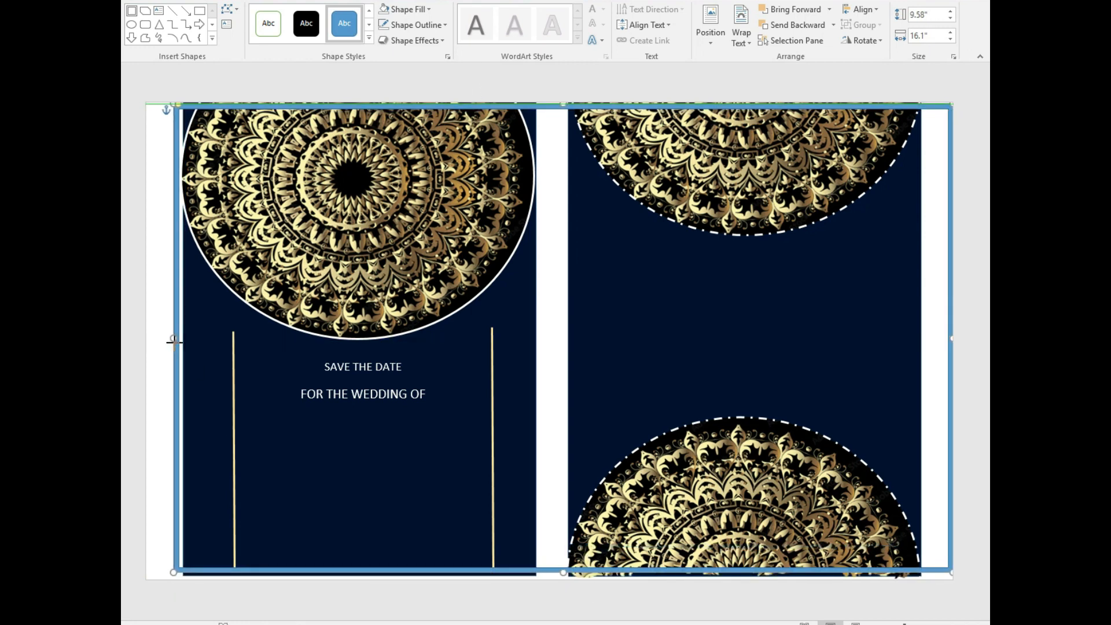
left_click_drag(173, 341, 179, 340)
left_click_drag(952, 338, 926, 338)
left_click(406, 10)
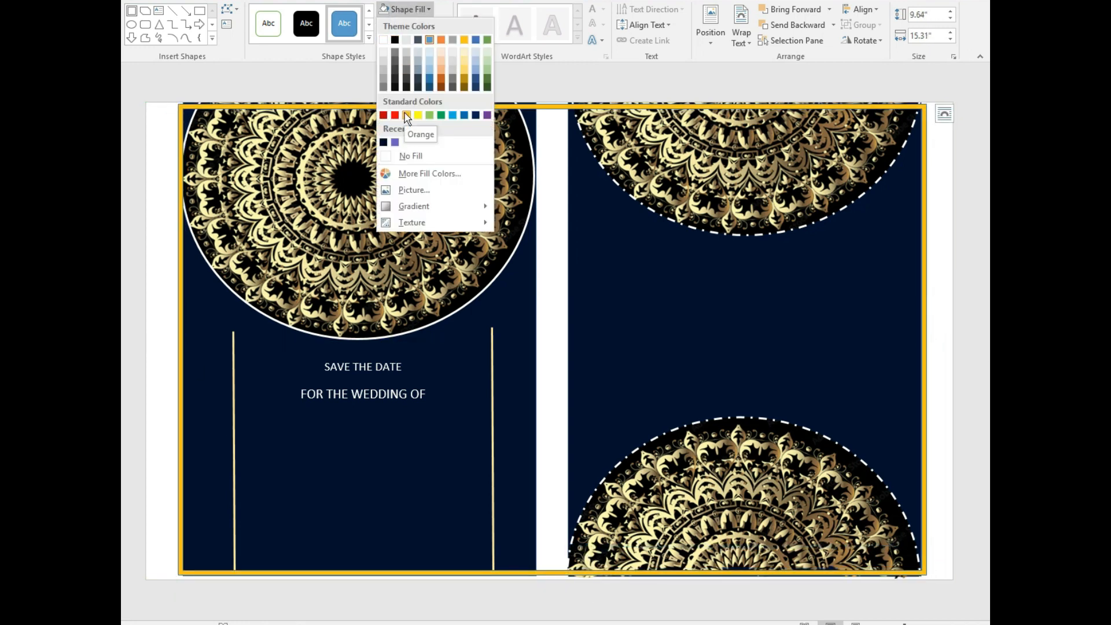
left_click(464, 68)
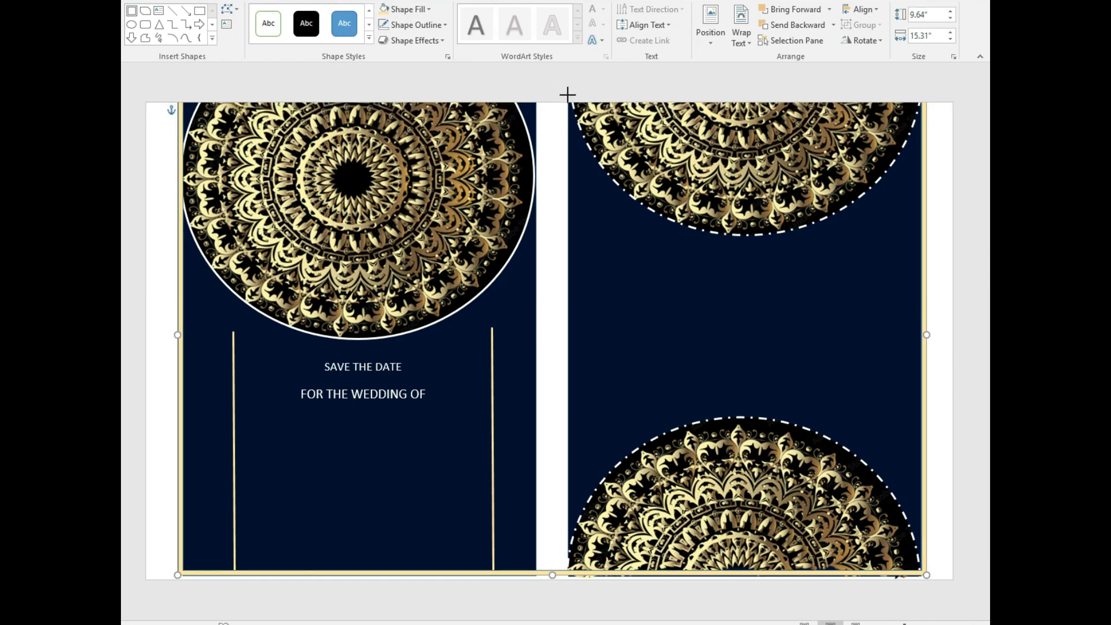
- Shrink the gold frame around the left card panel to about 9.71" by 7.28" and place a copy around the right panel
left_click_drag(568, 94, 567, 103)
left_click_drag(927, 575, 536, 579)
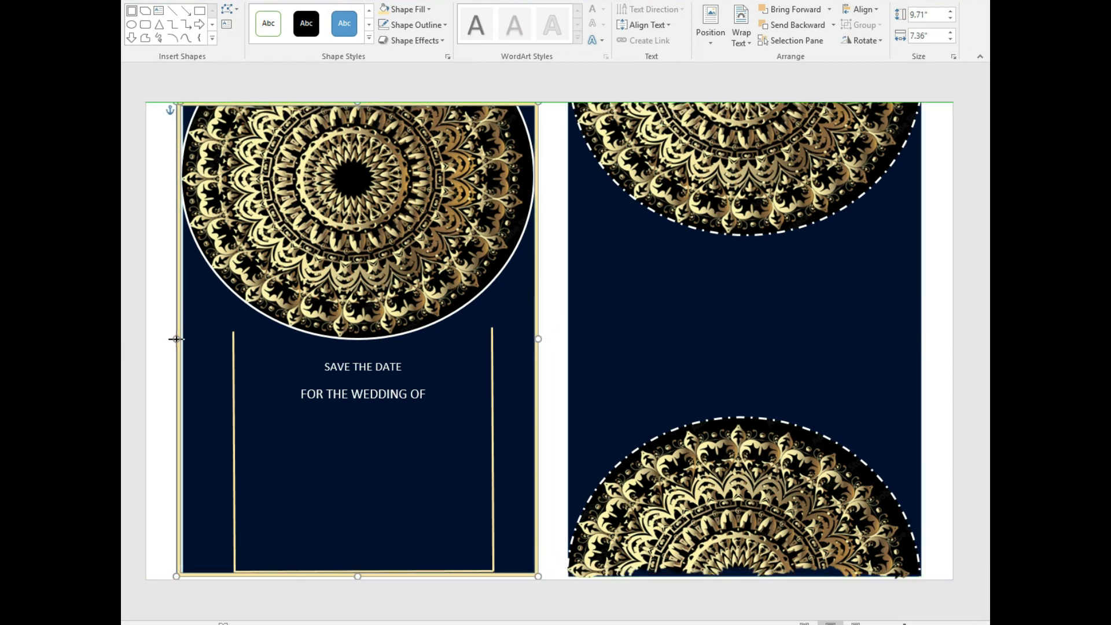
left_click_drag(176, 339, 537, 341)
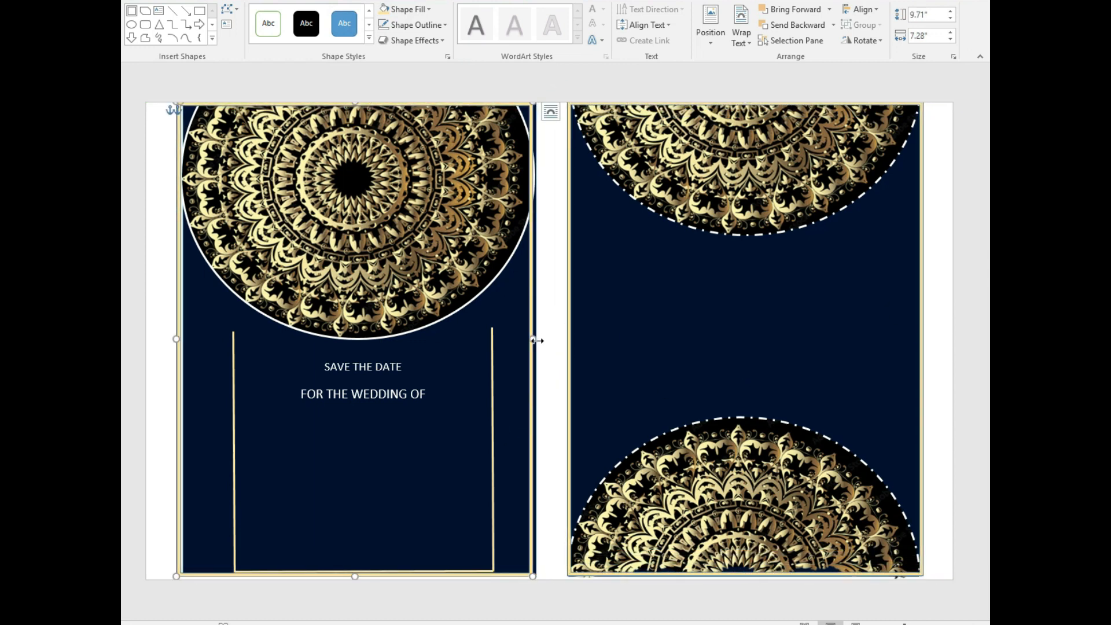
- Move the FOR THE WEDDING OF text box up closer beneath the SAVE THE DATE line
scroll(496, 508, "down", 2)
scroll(481, 405, "up", 2)
scroll(478, 387, "down", 2)
left_click(478, 388)
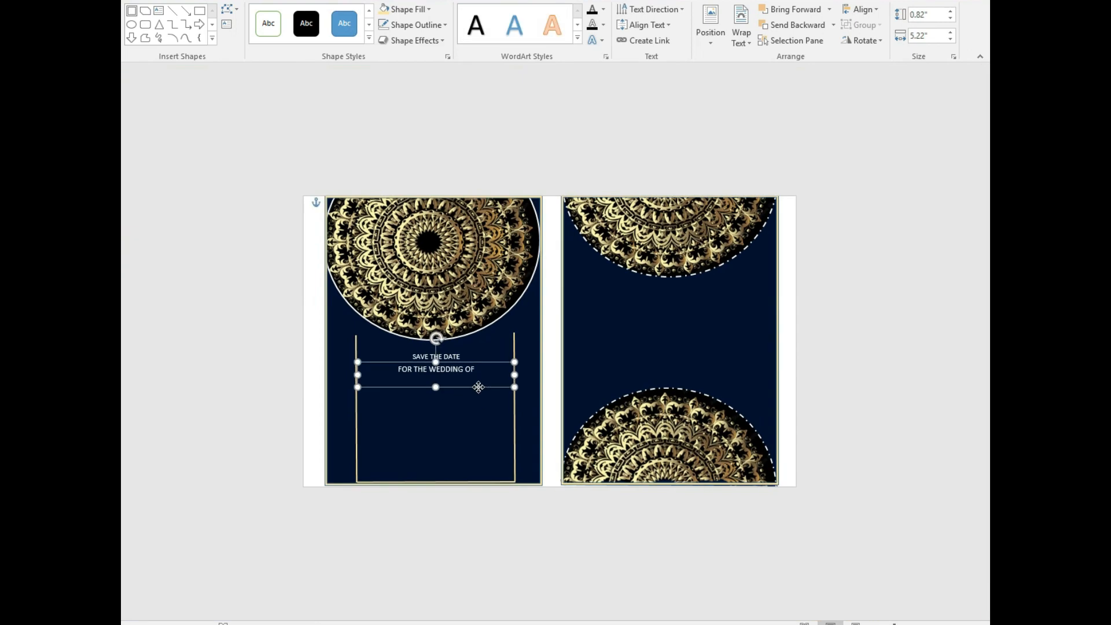
scroll(479, 388, "up", 2)
- Draw a text box about 1.49" high and 4.21" wide below FOR THE WEDDING OF and enter the couple's names at 72 pt
left_click(227, 23)
left_click_drag(469, 493, 255, 416)
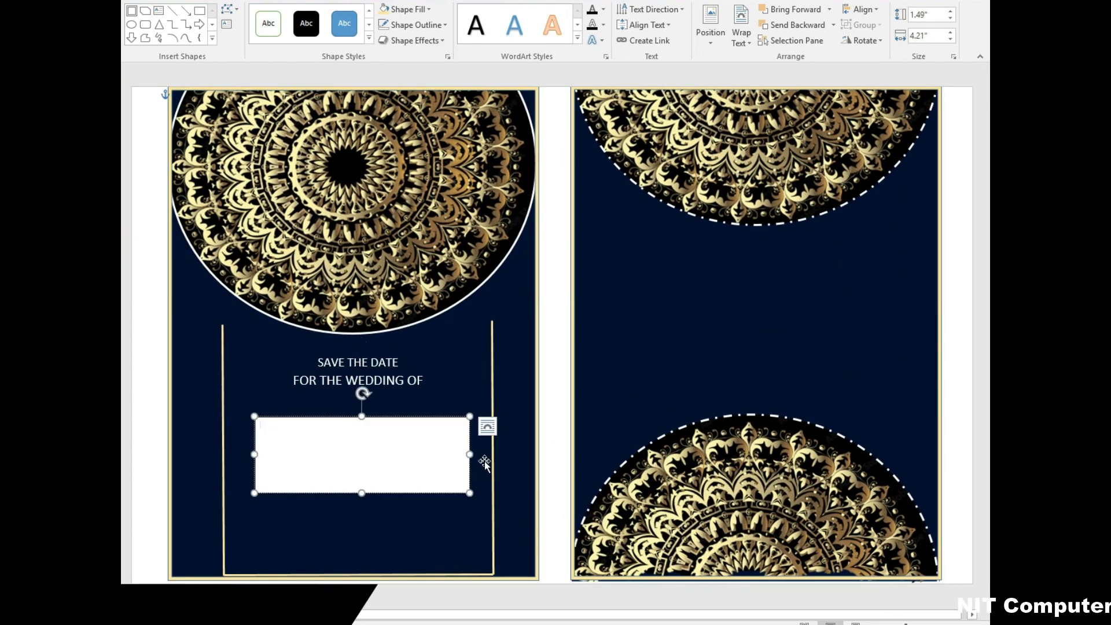
type("jhan & lovia")
key("ctrl+a")
left_click(306, 14)
type("72")
key("Return")
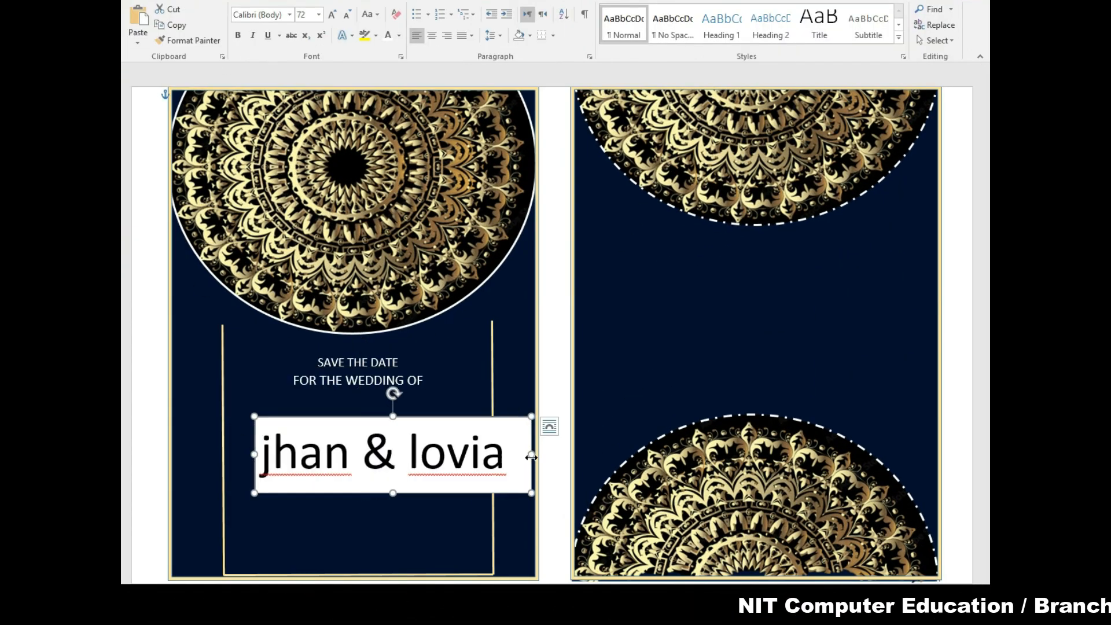
- Format the couple's names as white script text, remove the box's fill and move it up beneath FOR THE WEDDING OF
left_click(290, 15)
left_click(307, 183)
left_click(399, 35)
left_click(390, 85)
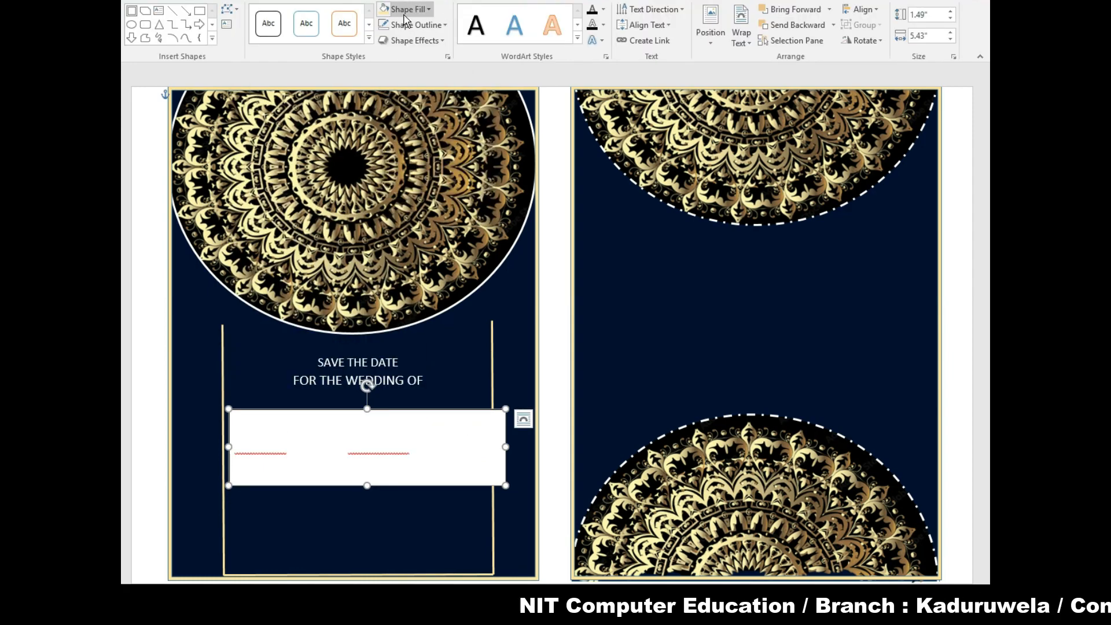
left_click(429, 9)
left_click(412, 154)
left_click_drag(294, 453, 290, 446)
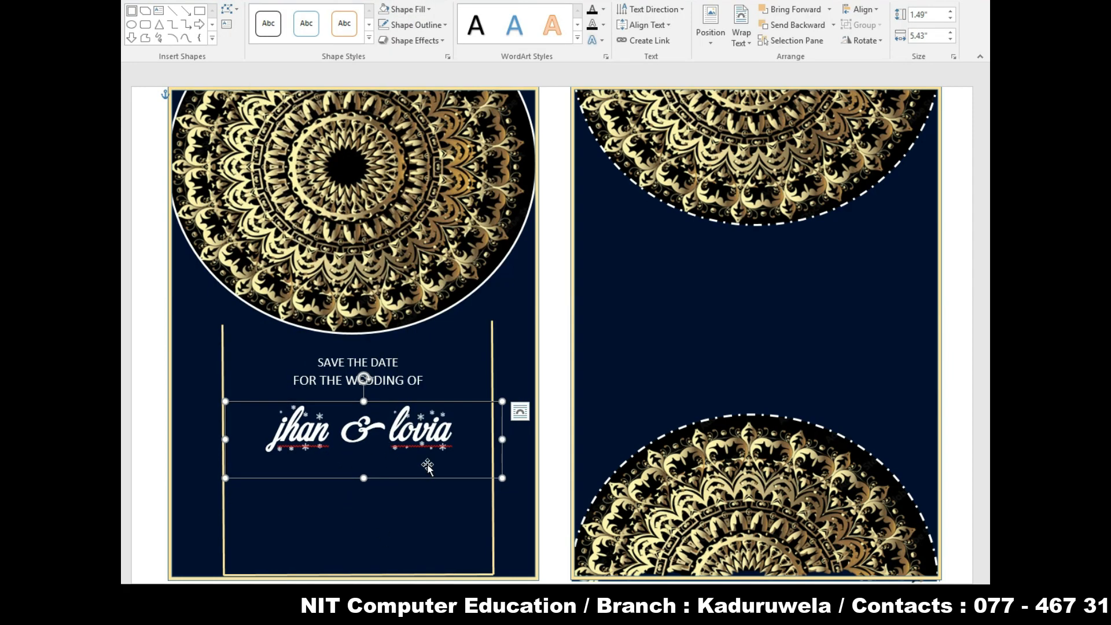
- Set the couple's names in the ZurichCalligraphic font at 80 pt and widen their text box to about 6.27"
left_click(289, 14)
left_click(298, 179)
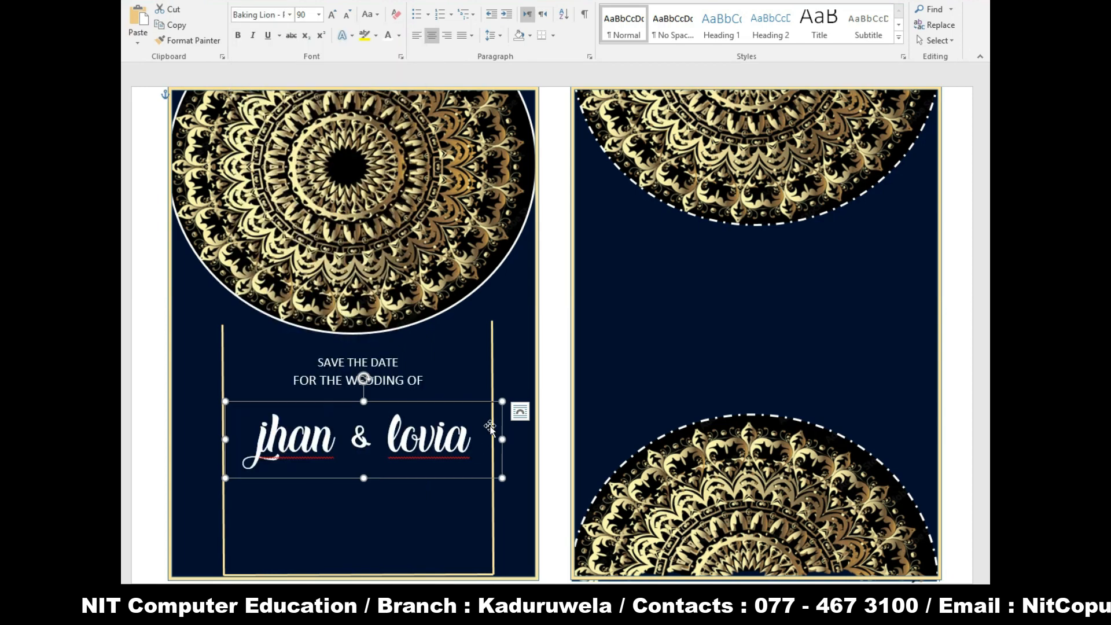
left_click(290, 14)
left_click(272, 141)
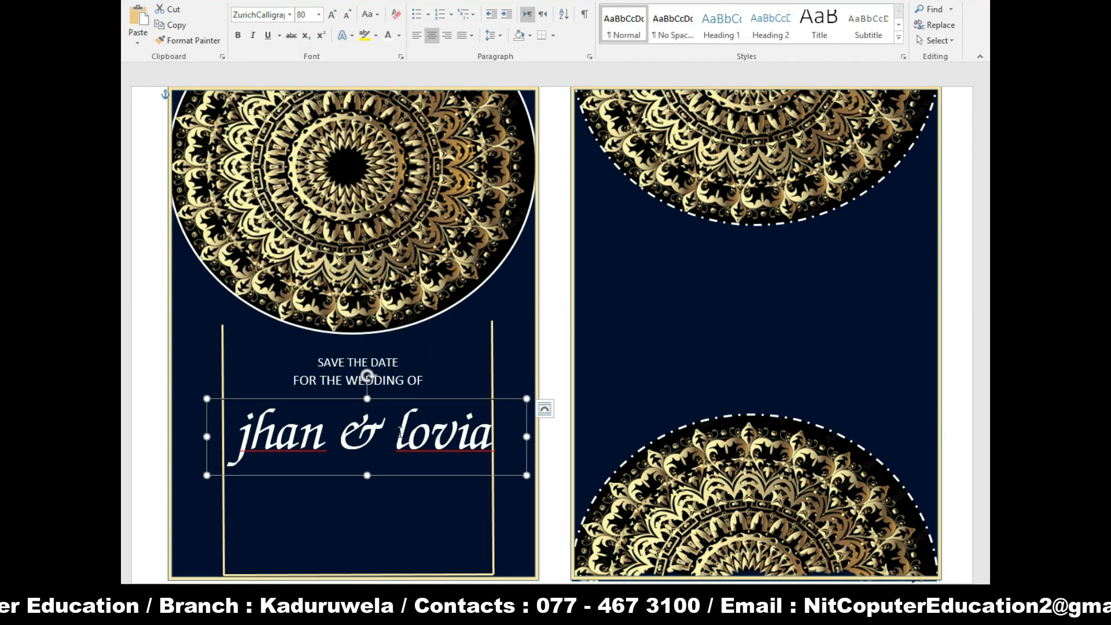
- Ignore all spelling flags on both of the couple's names
right_click(481, 440)
left_click(509, 497)
right_click(302, 440)
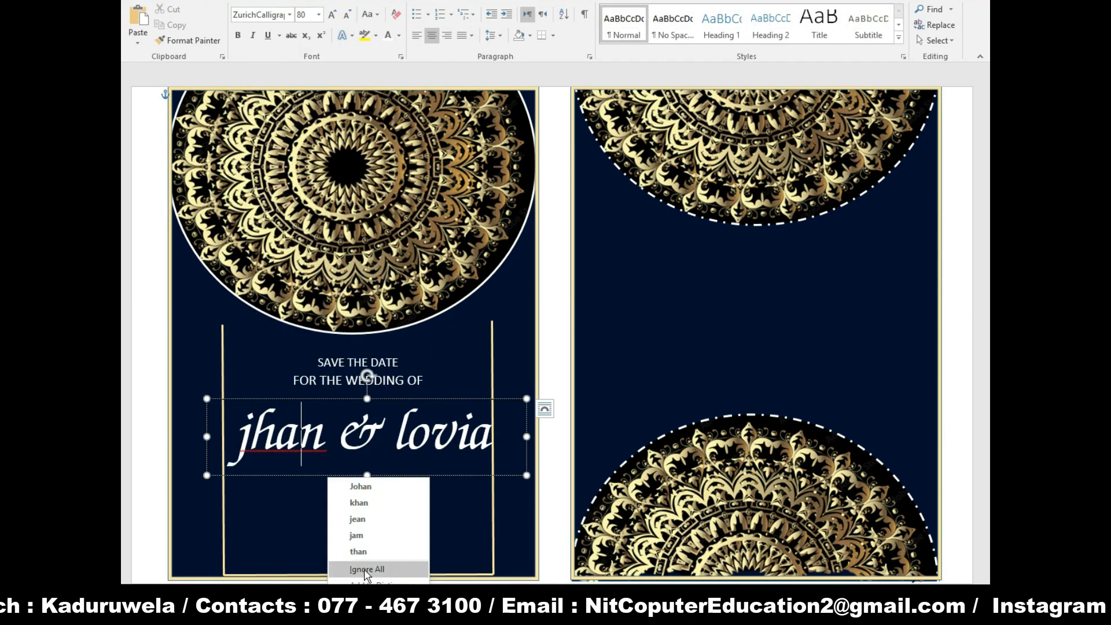
left_click(365, 570)
- Place two copies of the SAVE THE DATE text box one below the other under the couple's names
left_click(417, 504)
type("SAVE THE DATE")
type("SAVE THE DATE")
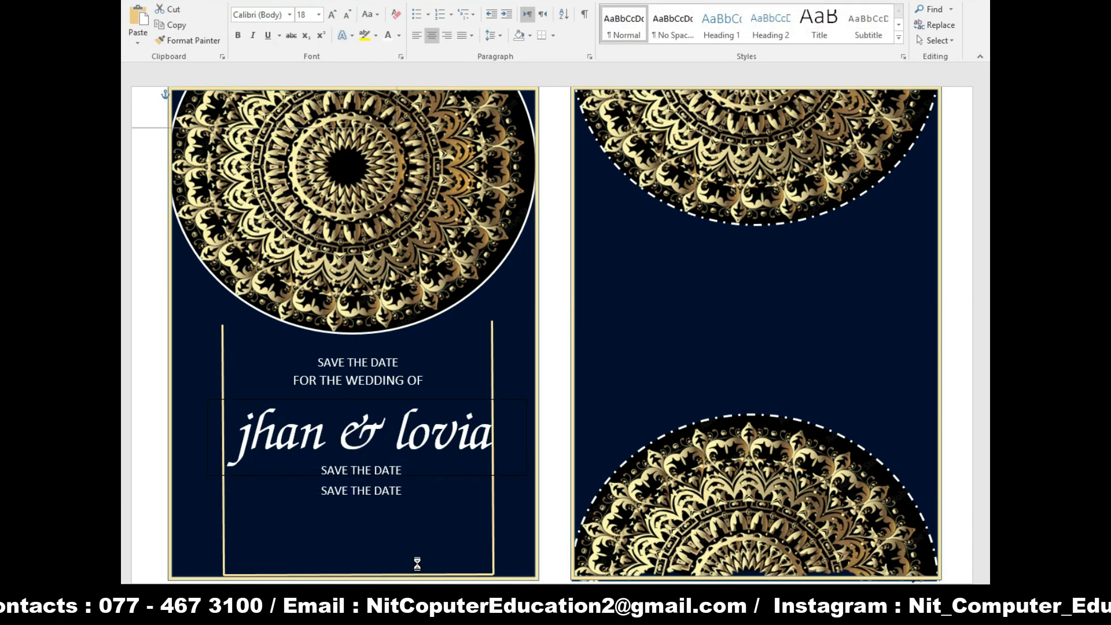
- Replace the lowest SAVE THE DATE copy with 26/09//2022, centred and slightly enlarged in the ZurichCalligraphic font
triple_click(432, 490)
key("BackSpace")
type("26/09//2022")
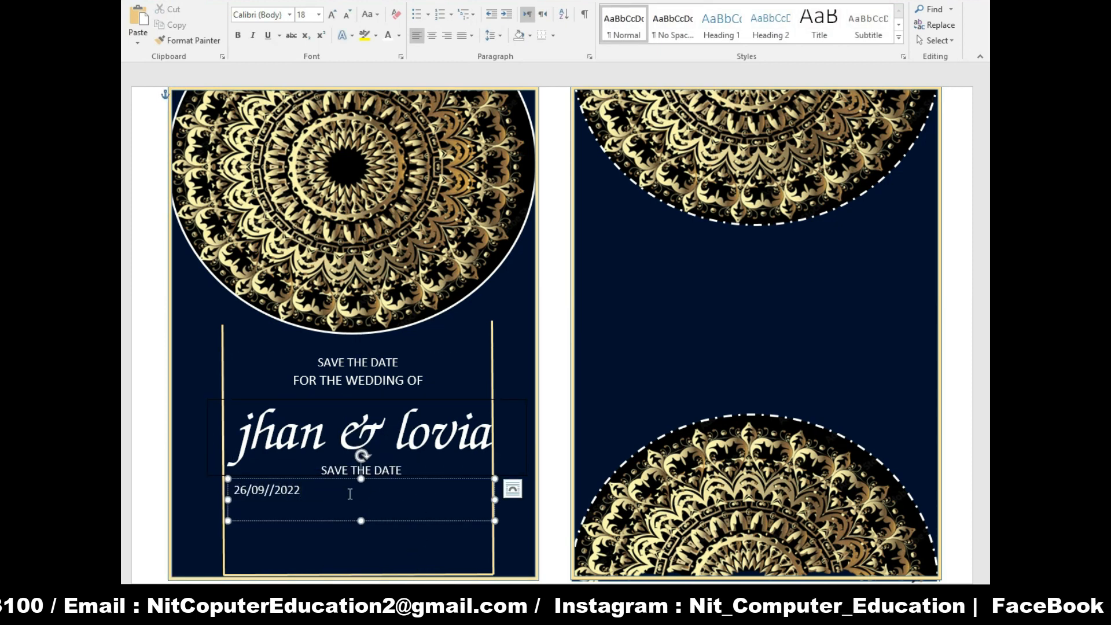
left_click(257, 15)
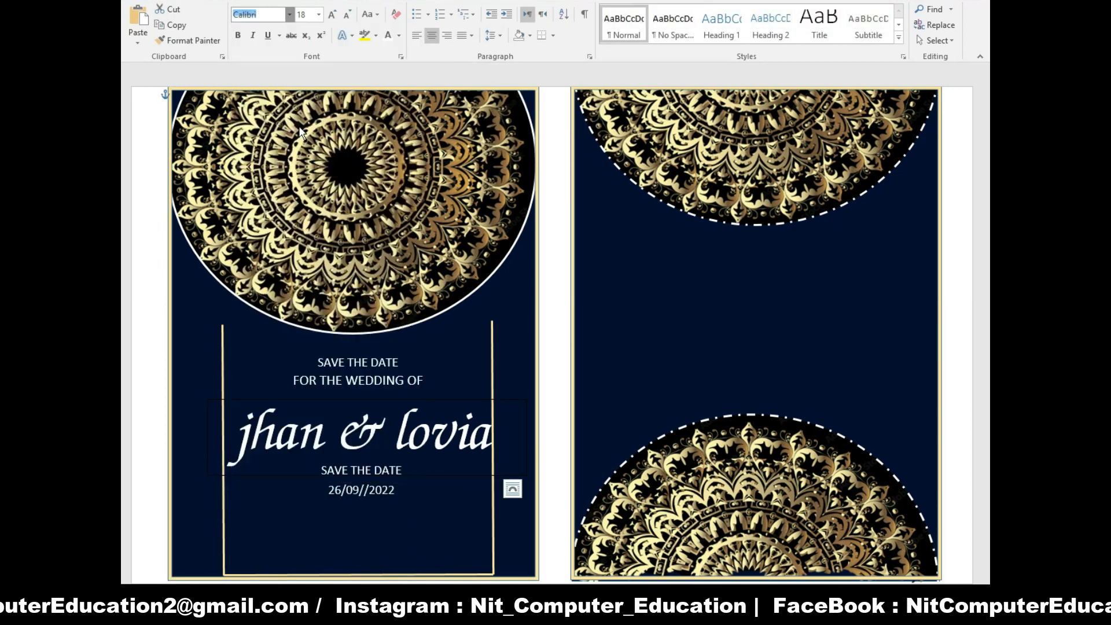
left_click(332, 14)
- Copy the FOR THE WEDDING OF text box below the date and change its text to "at paris church please come & celebrate"
left_click(357, 380)
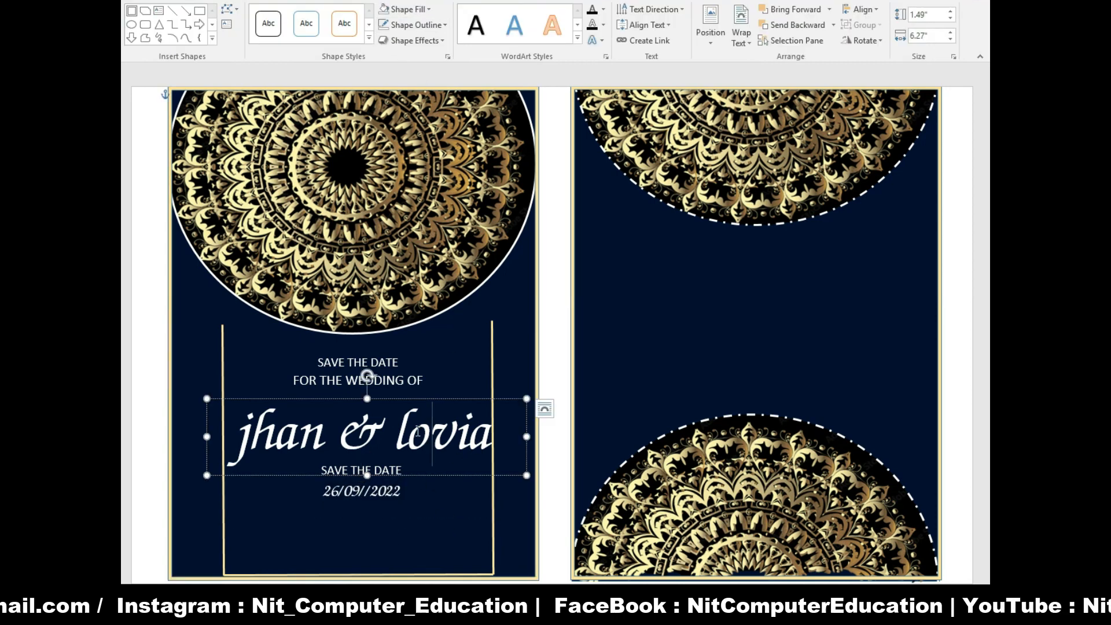
left_click_drag(358, 381, 363, 517)
left_click(443, 524)
key("BackSpace")
key("BackSpace")
key("BackSpace")
key("BackSpace")
key("BackSpace")
key("BackSpace")
key("BackSpace")
key("BackSpace")
key("BackSpace")
key("BackSpace")
key("BackSpace")
key("BackSpace")
key("BackSpace")
key("BackSpace")
key("BackSpace")
key("BackSpace")
key("BackSpace")
key("BackSpace")
type("at")
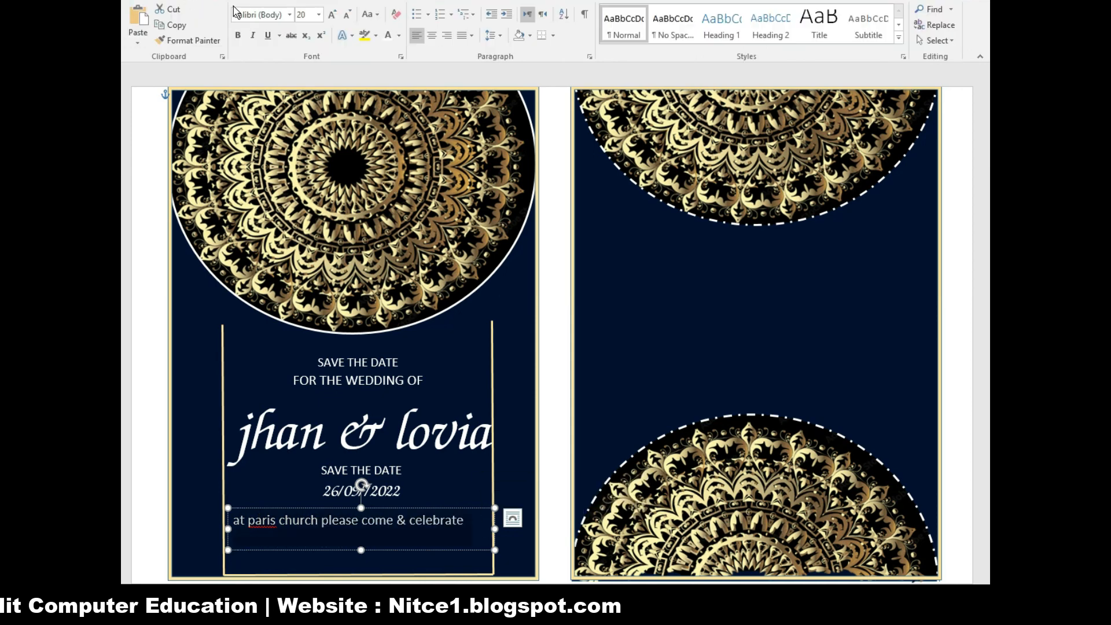
- Format the church line as centred ZurichCalligraphic at 24 pt, ignore its spelling flag and move it slightly down
left_click(289, 15)
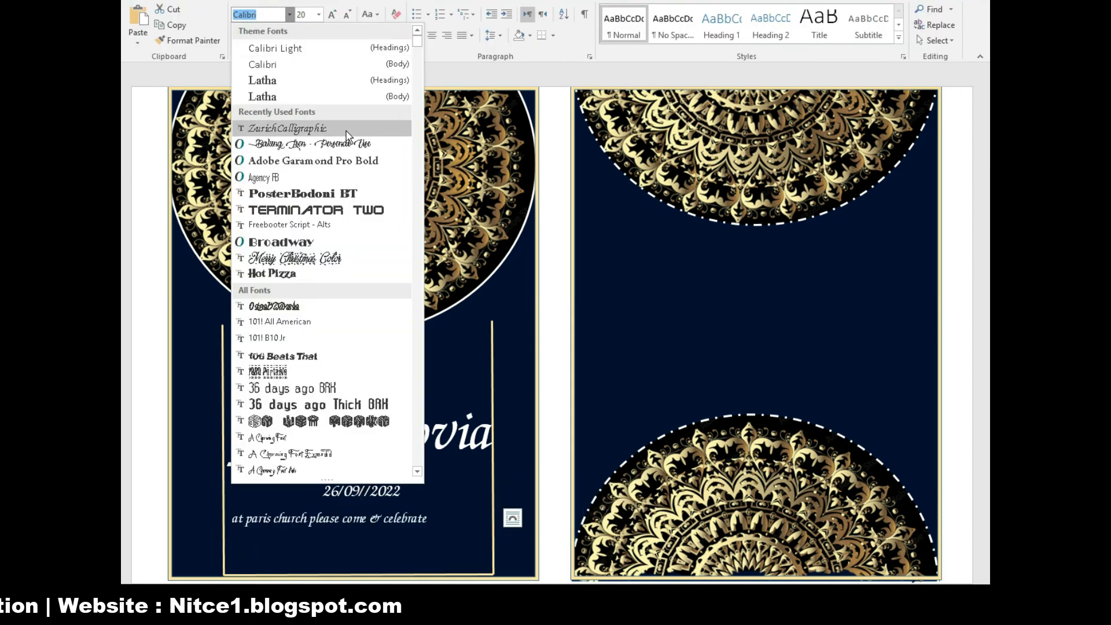
left_click(348, 127)
right_click(289, 521)
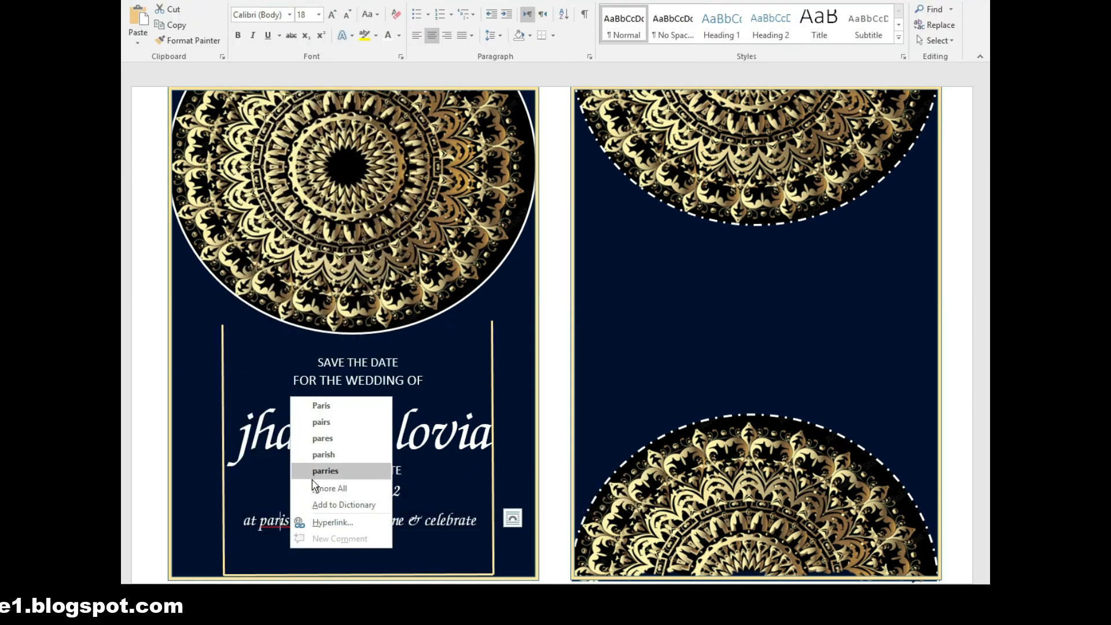
left_click(429, 500)
left_click_drag(483, 535, 487, 545)
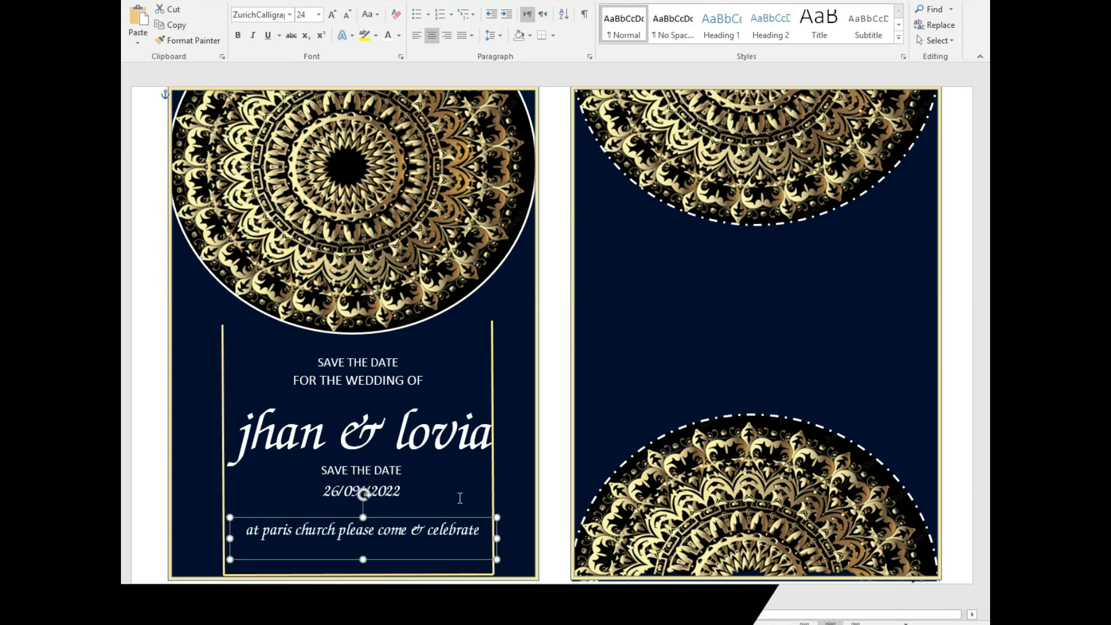
- Paste a copy of the FOR THE WEDDING OF text box on the right panel and draw a rounded rectangle about 7.93" by 4.87" behind it
left_click(508, 529)
key("ctrl+v")
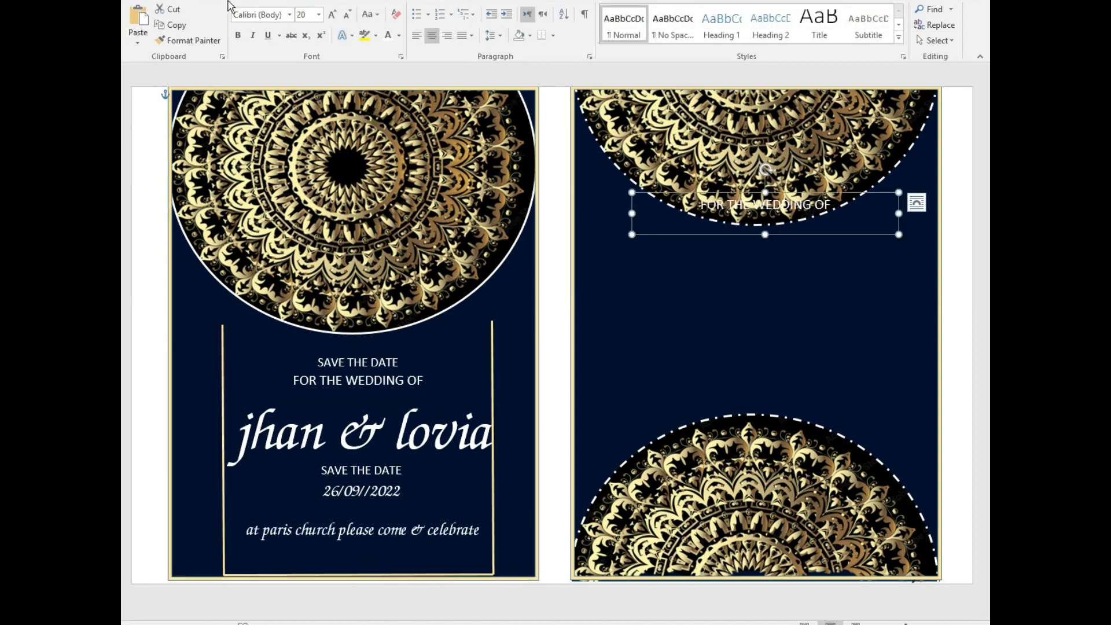
left_click(308, 32)
left_click_drag(643, 141, 892, 545)
left_click(798, 24)
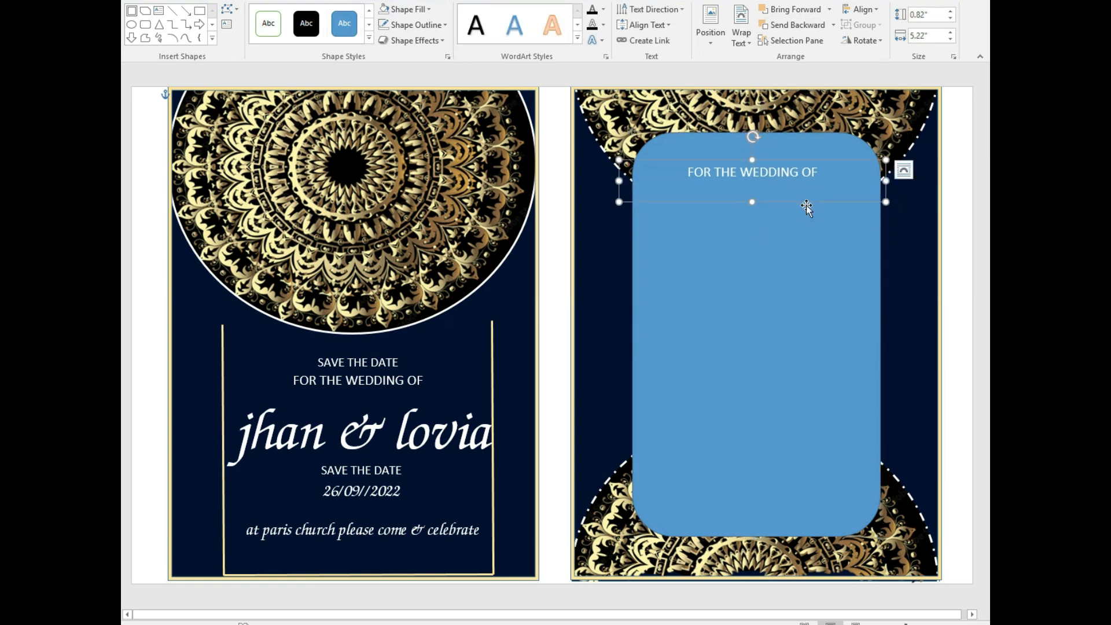
- Fill the rounded rectangle on the right panel with Dark Blue and apply a shape effect that gives it a soft pale edge
left_click(405, 9)
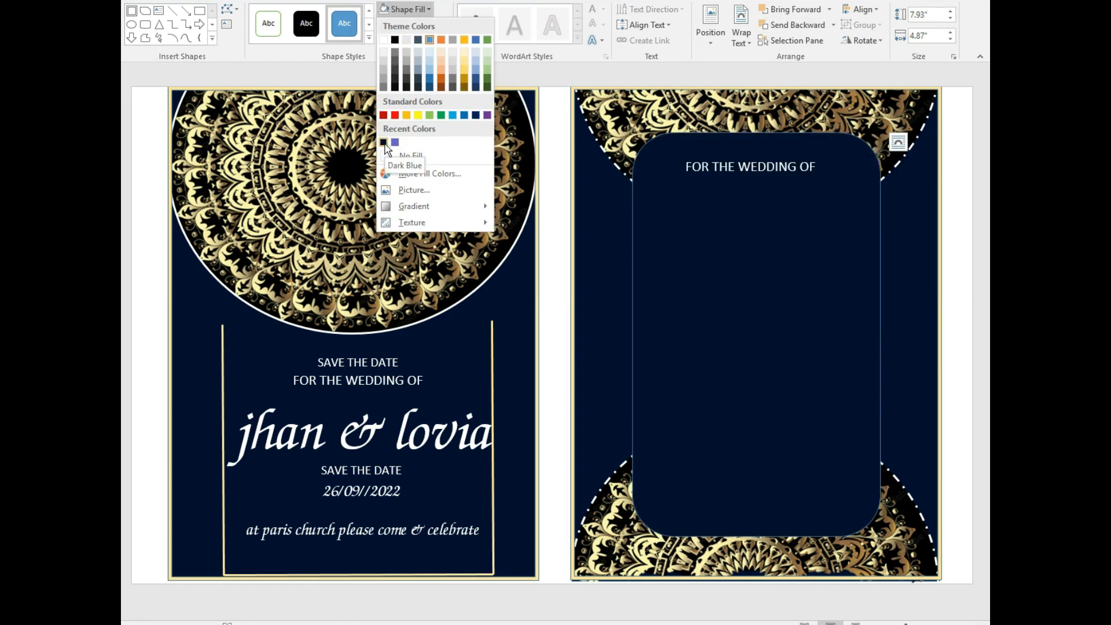
left_click(383, 142)
left_click(413, 40)
mouse_move(448, 106)
mouse_move(453, 155)
left_click(569, 266)
left_click(405, 9)
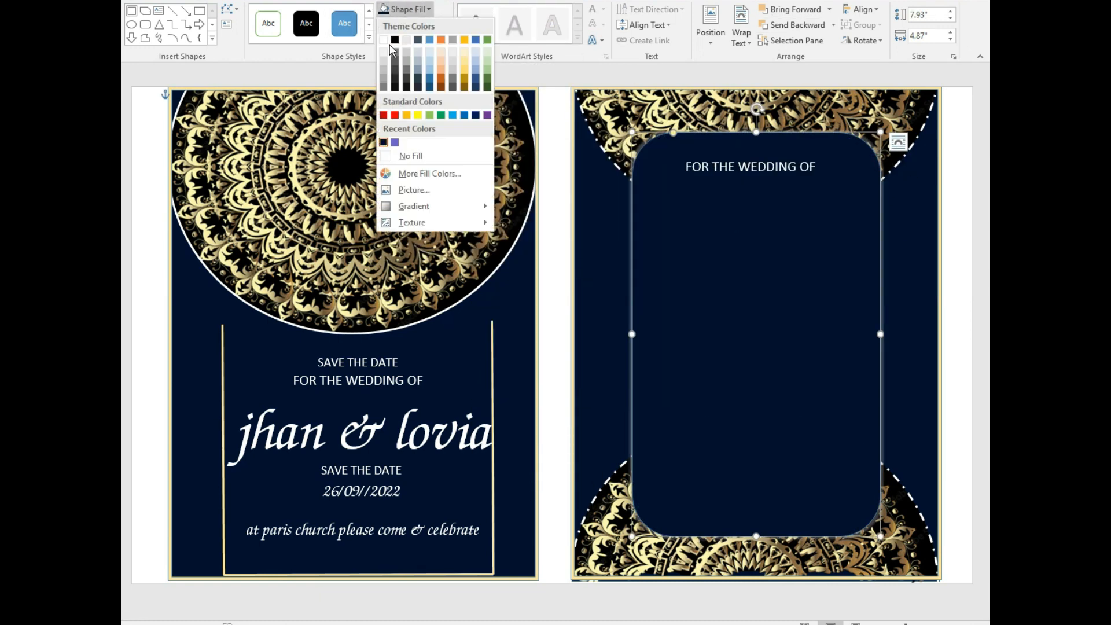
left_click(412, 41)
left_click(412, 25)
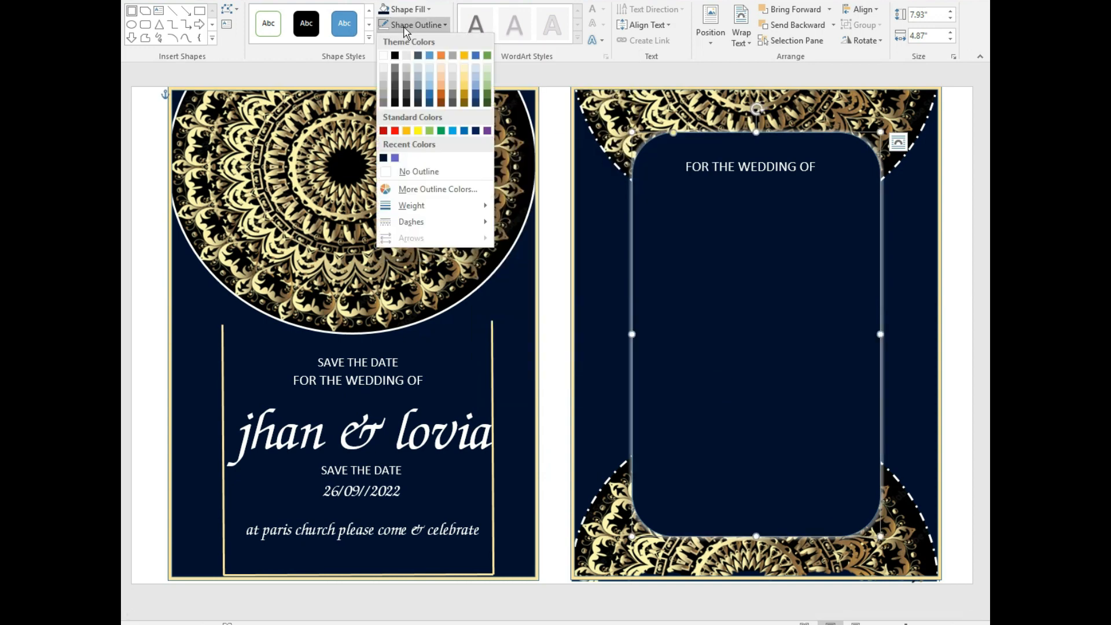
- Replace the text at the head of the rounded rectangle with TOGETHER, centred in uppercase at 18 pt
left_click(625, 167)
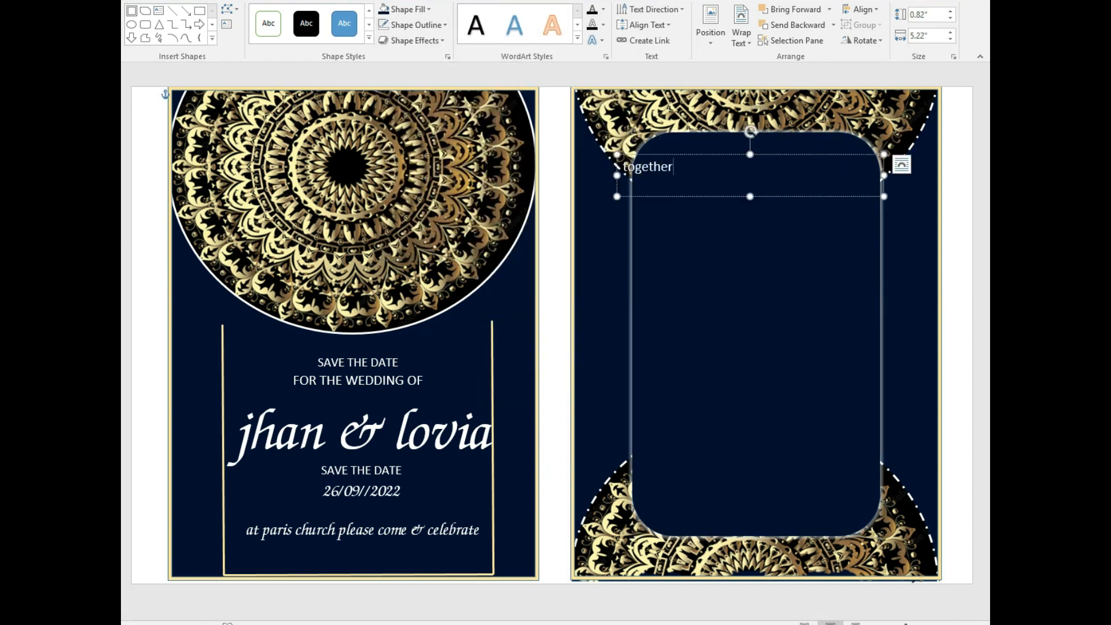
type("together")
key("ctrl+a")
key("ctrl+e")
left_click(371, 14)
left_click(394, 53)
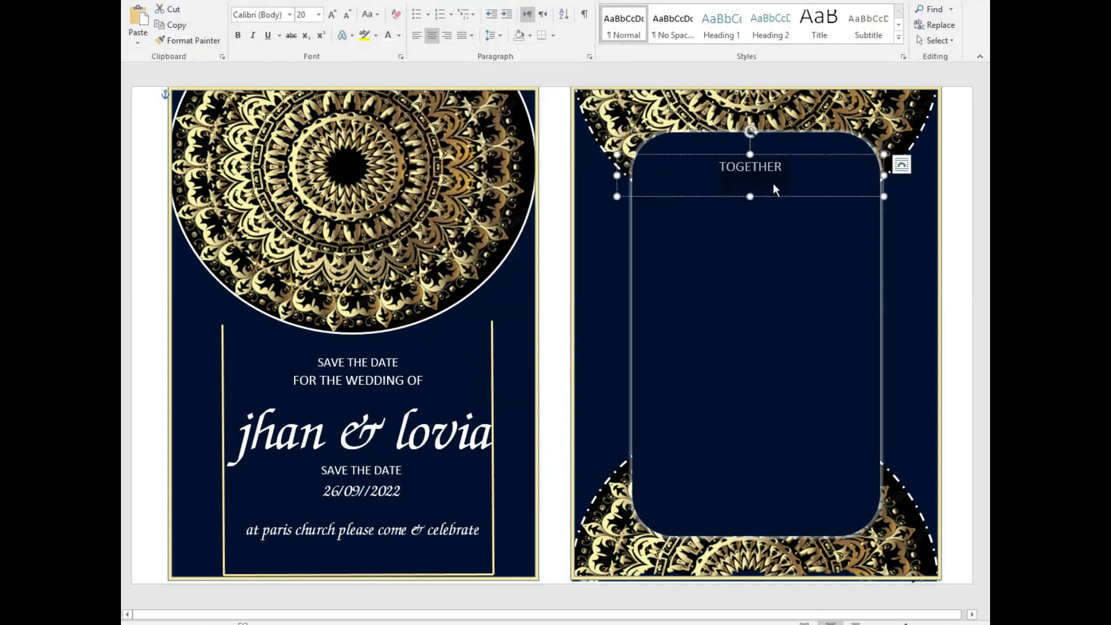
key("ctrl+shift+comma")
- Add WITH THEIR FAMILIES as a second line under TOGETHER and tighten the spacing between the two lines
left_click(791, 166)
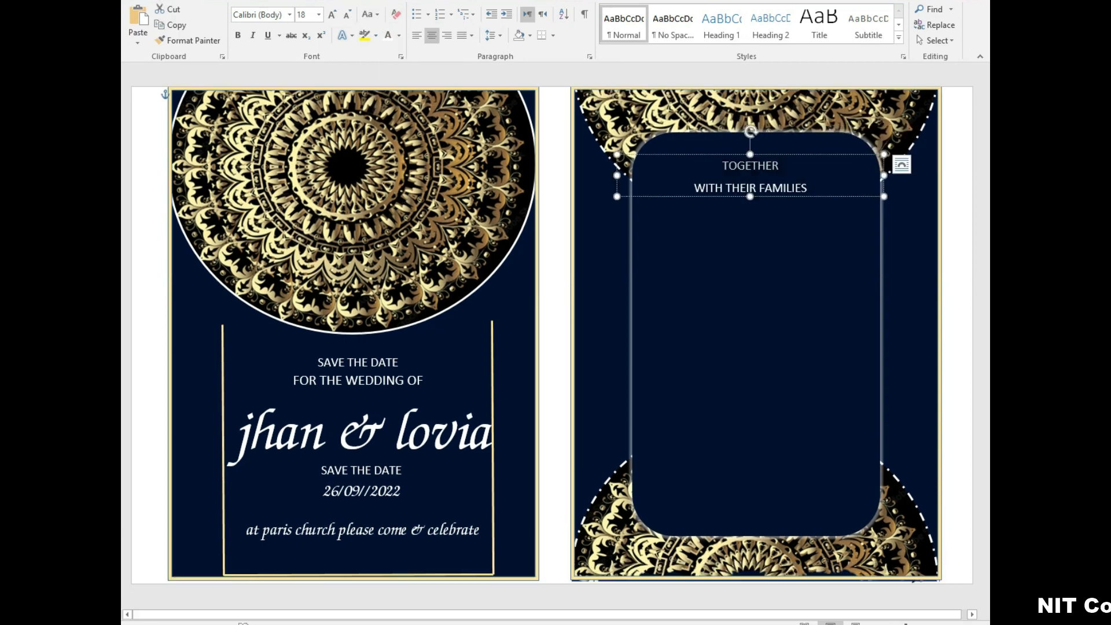
left_click(491, 35)
left_click(556, 181)
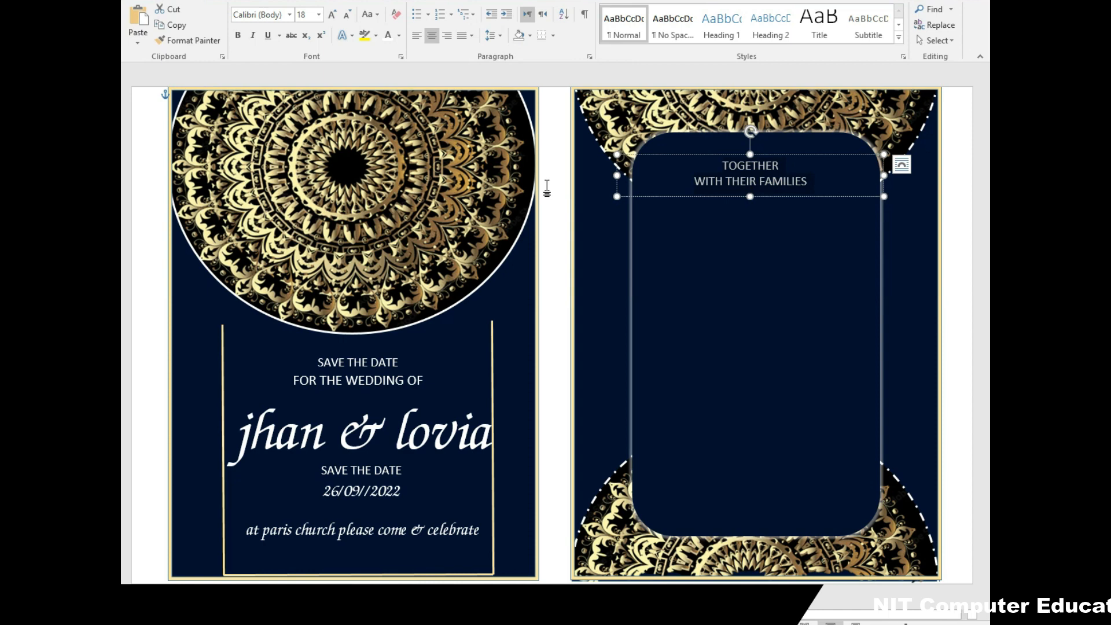
- Shrink the TOGETHER WITH THEIR FAMILIES text by two font sizes and move it up to the rounded rectangle's upper edge
left_click(346, 15)
left_click(347, 15)
left_click(753, 336)
- Place two copies of the couple's names on the right panel and replace the upper one with the groom's full name in uppercase
left_click(450, 464)
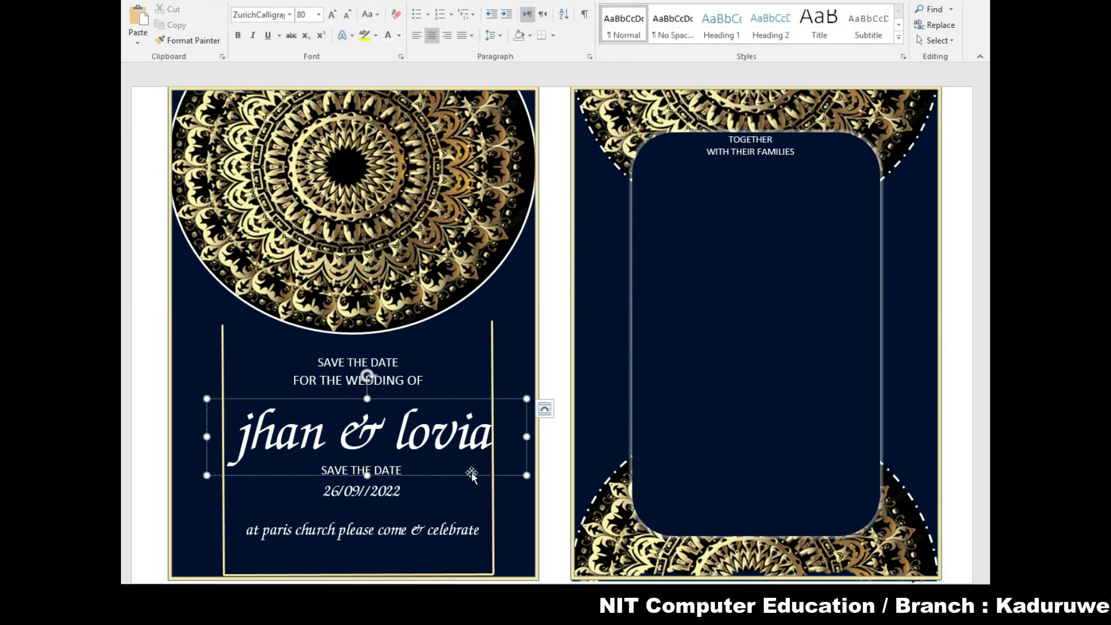
left_click_drag(472, 475, 842, 347)
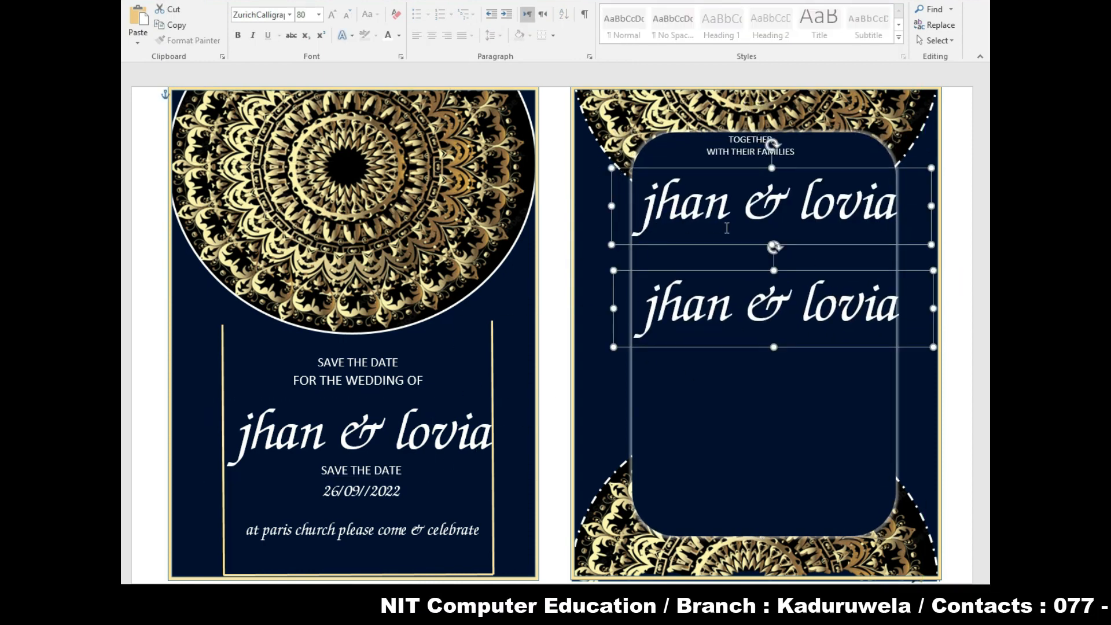
double_click(727, 228)
key("Delete")
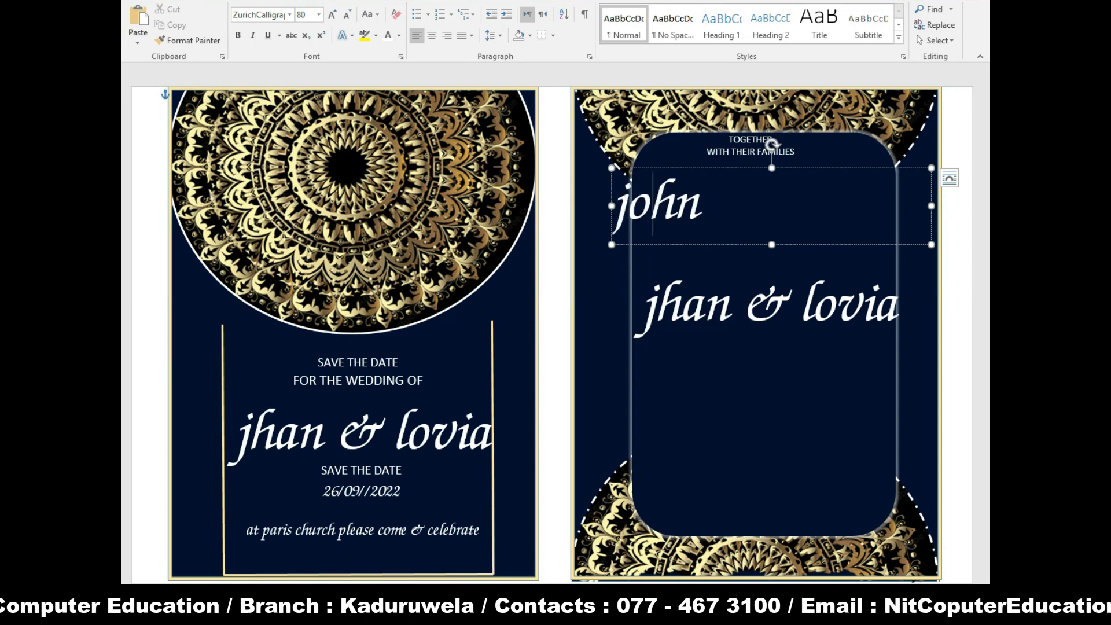
key("ctrl+a")
key("shift+F3")
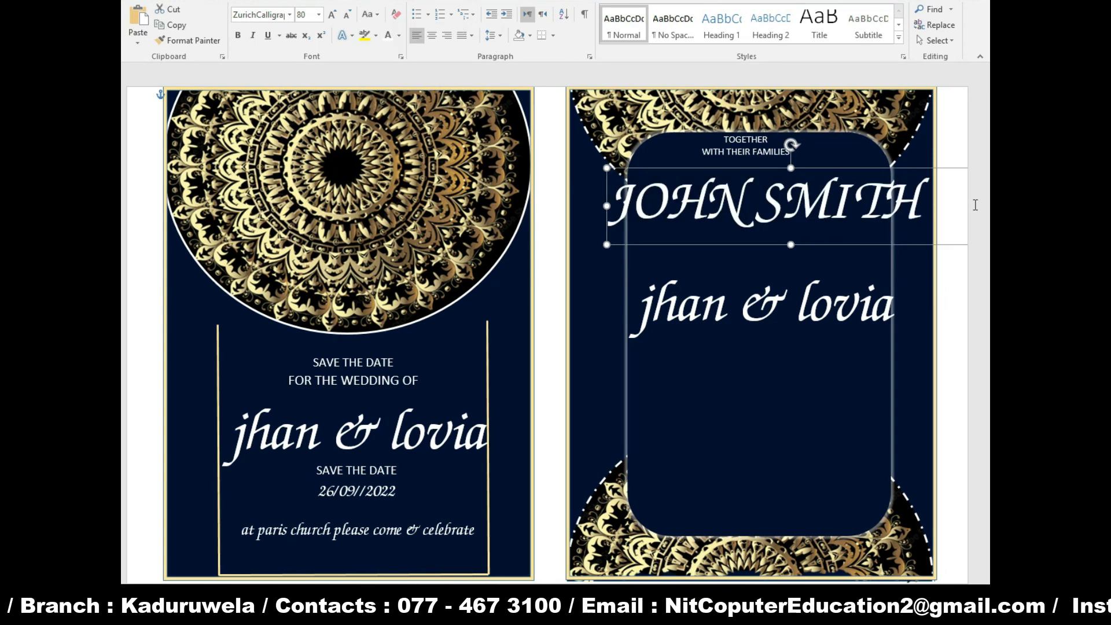
- Set the groom's full name to 60 pt and reposition it inside the rounded rectangle
left_click(347, 15)
left_click(306, 15)
type("60")
key("Return")
left_click_drag(621, 208, 620, 220)
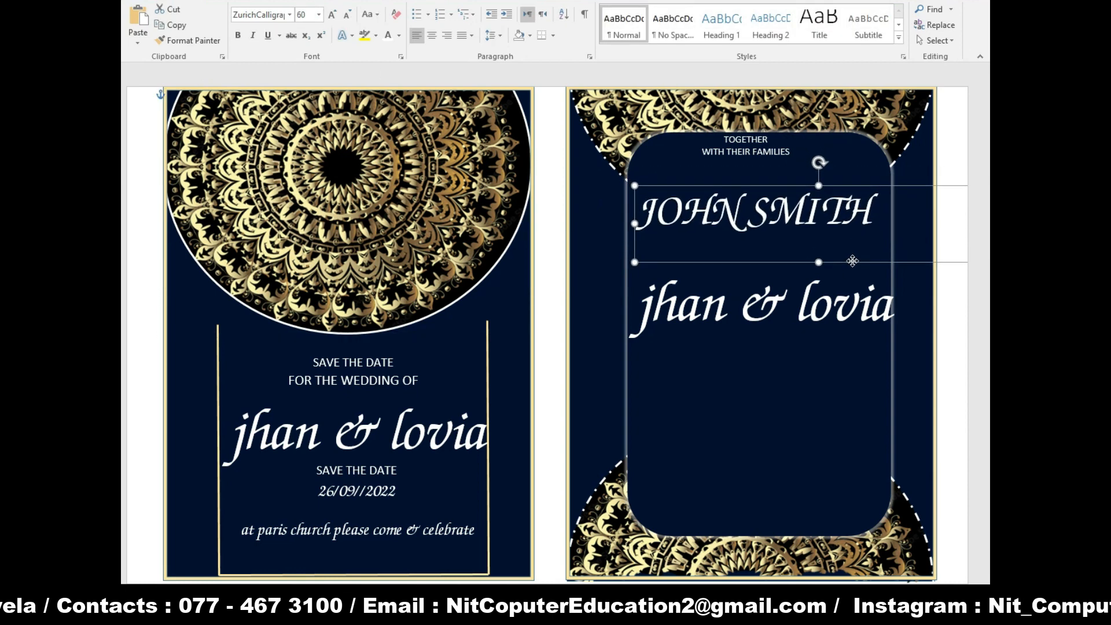
- Reduce the font size of the couple's names on the right panel and move them and the rounded rectangle slightly up
left_click_drag(609, 307, 609, 289)
left_click_drag(670, 347, 687, 320)
left_click(270, 10)
left_click(764, 289)
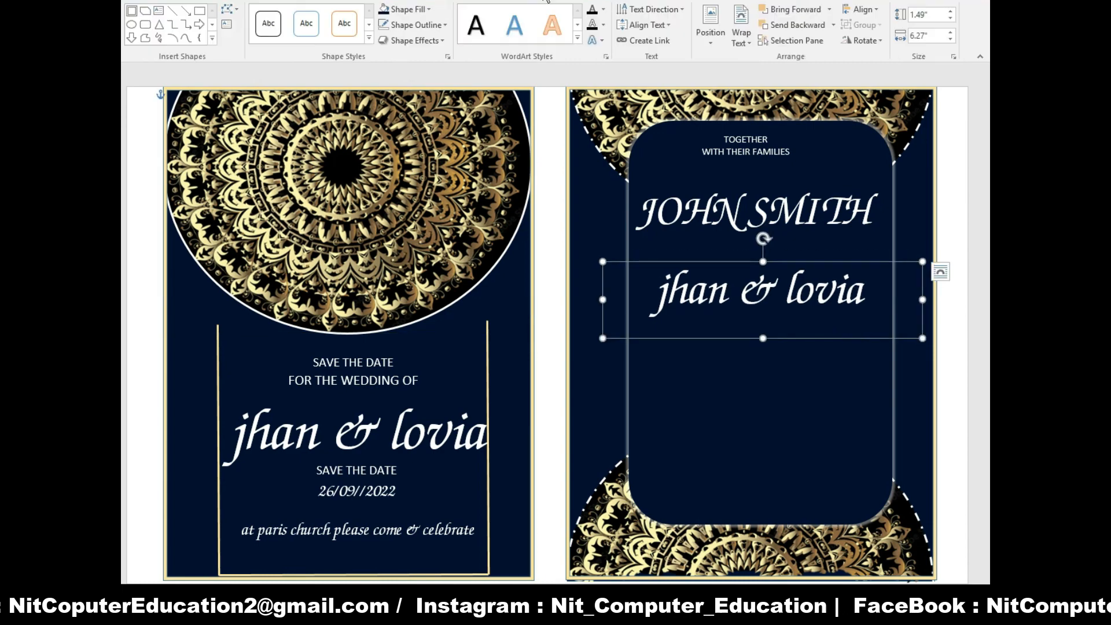
- Draw a small text box about 0.85" by 0.81" between the two name lines and enter an enlarged "&" in it
left_click(158, 11)
left_click_drag(745, 255, 787, 270)
left_click(822, 229)
left_click(822, 229)
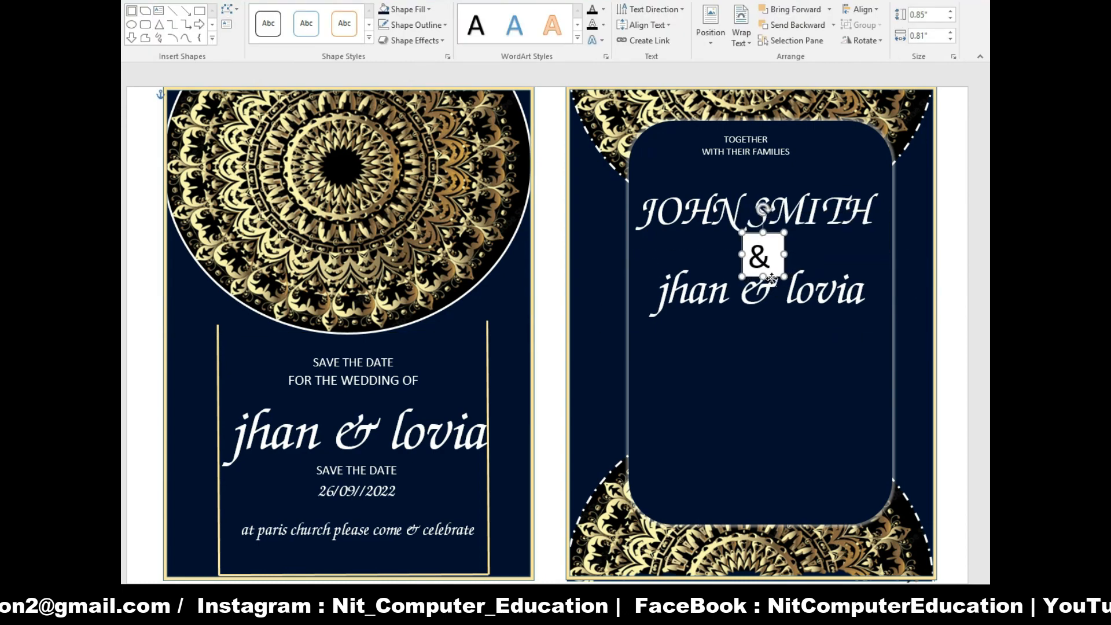
- Format the "&" in white Baking Lion at 100 pt on a transparent box and bring the two name lines closer around it
left_click(312, 13)
left_click(420, 114)
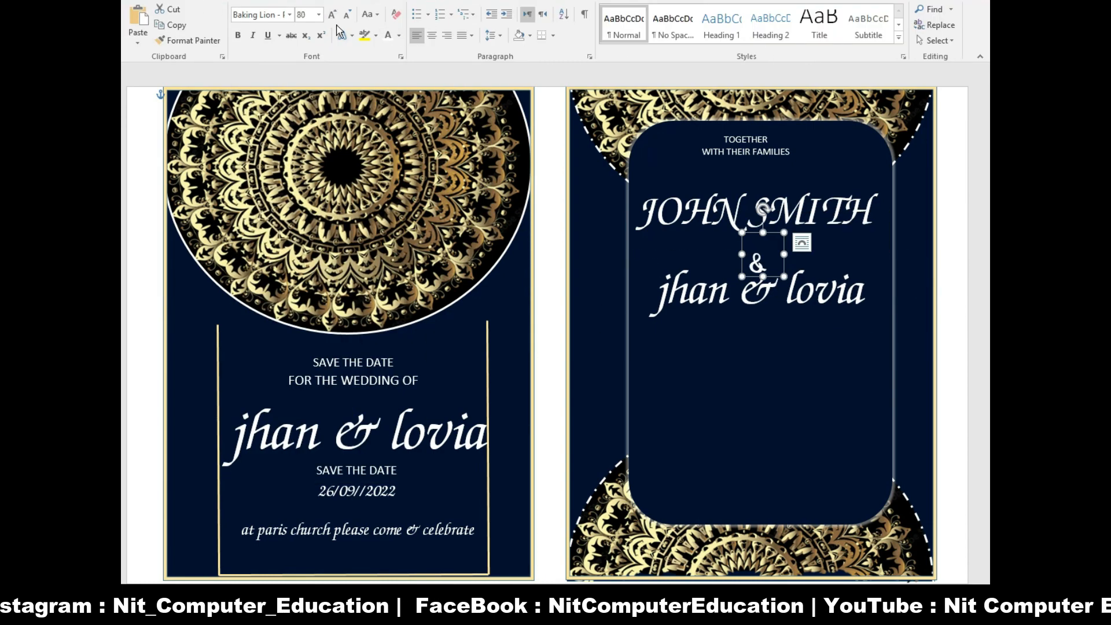
left_click(331, 15)
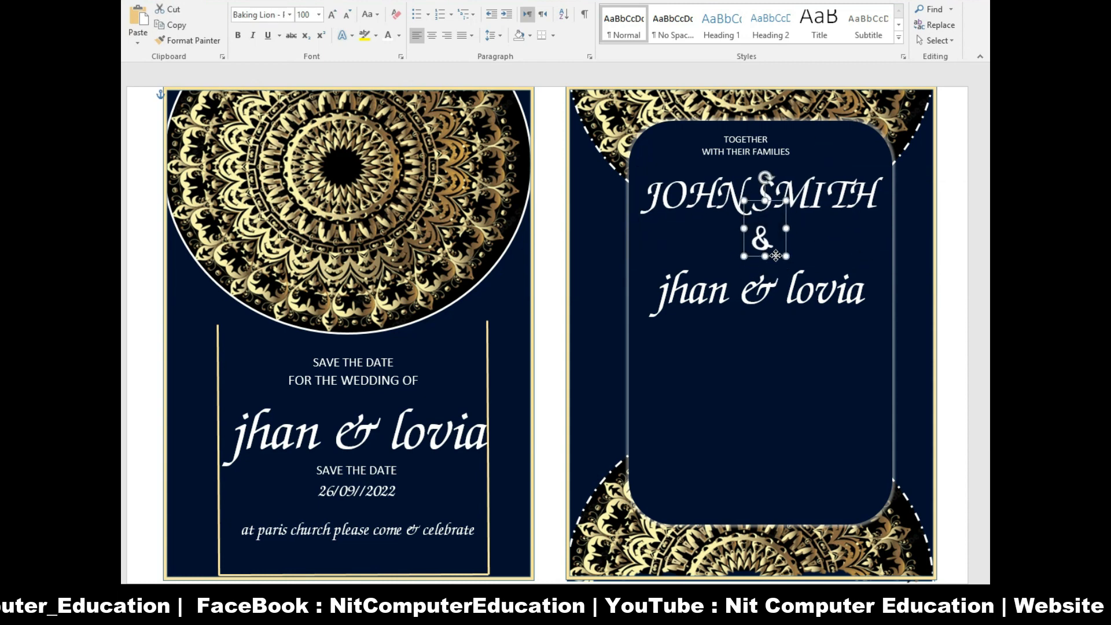
left_click_drag(836, 347, 836, 318)
left_click(782, 312)
- Draw a thin gold line about 2.19" wide beneath the couple's names on the right panel
left_click(308, 32)
left_click(304, 110)
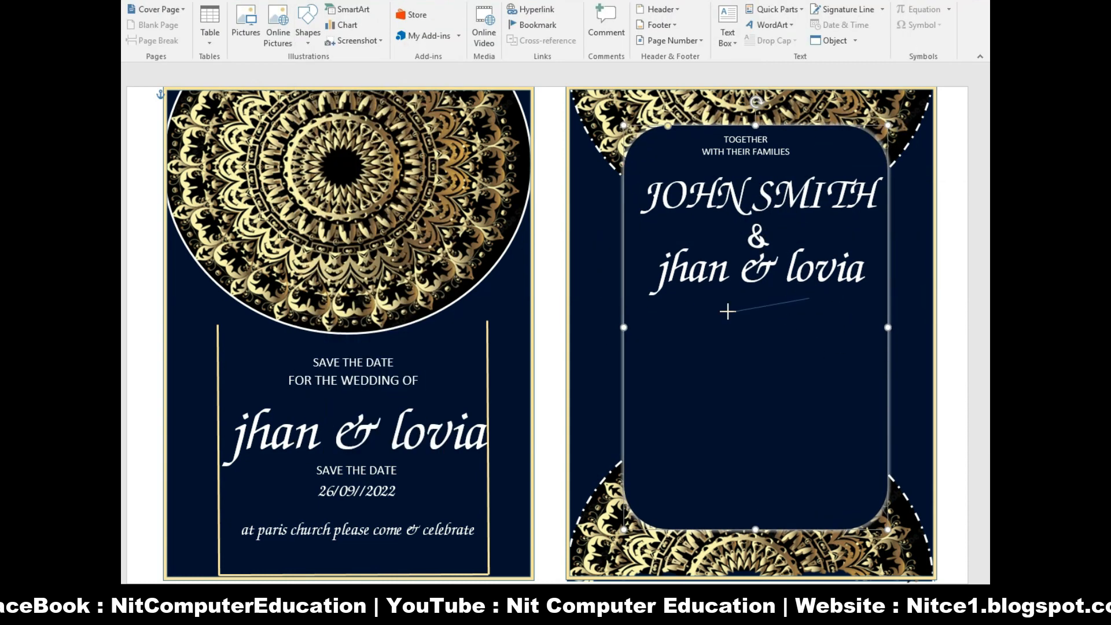
left_click_drag(728, 311, 700, 299)
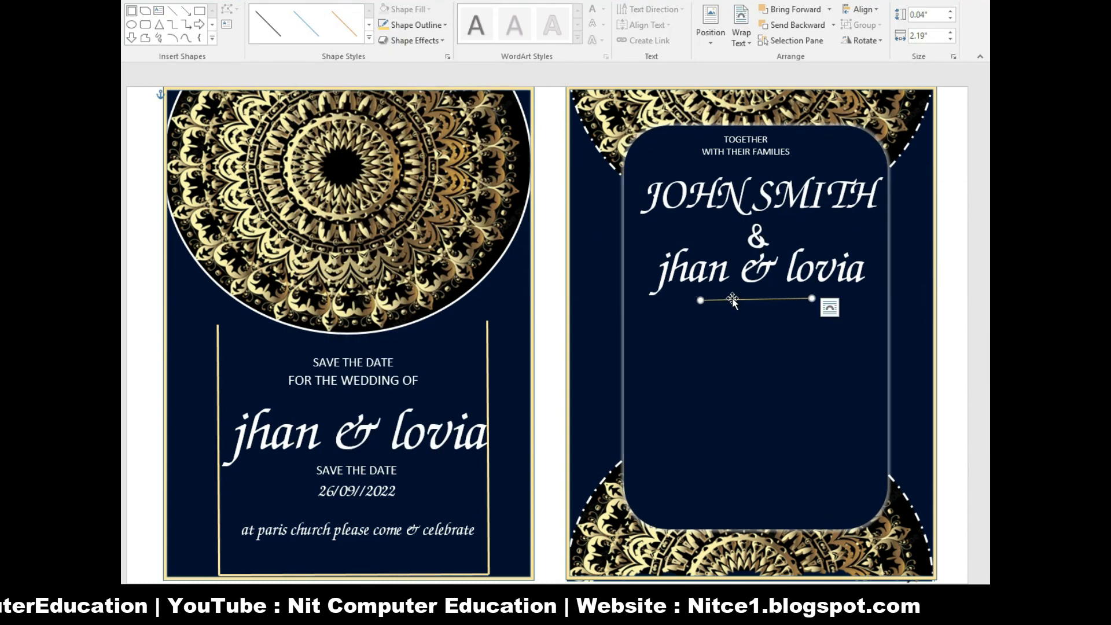
- Add a text box about 4.04" by 0.75" below the line reading "REQUASTING YOUR WARM PERFECT AT" and "THE WEDDING OF CLUB CAUGHTERSON"
left_click_drag(661, 307, 868, 346)
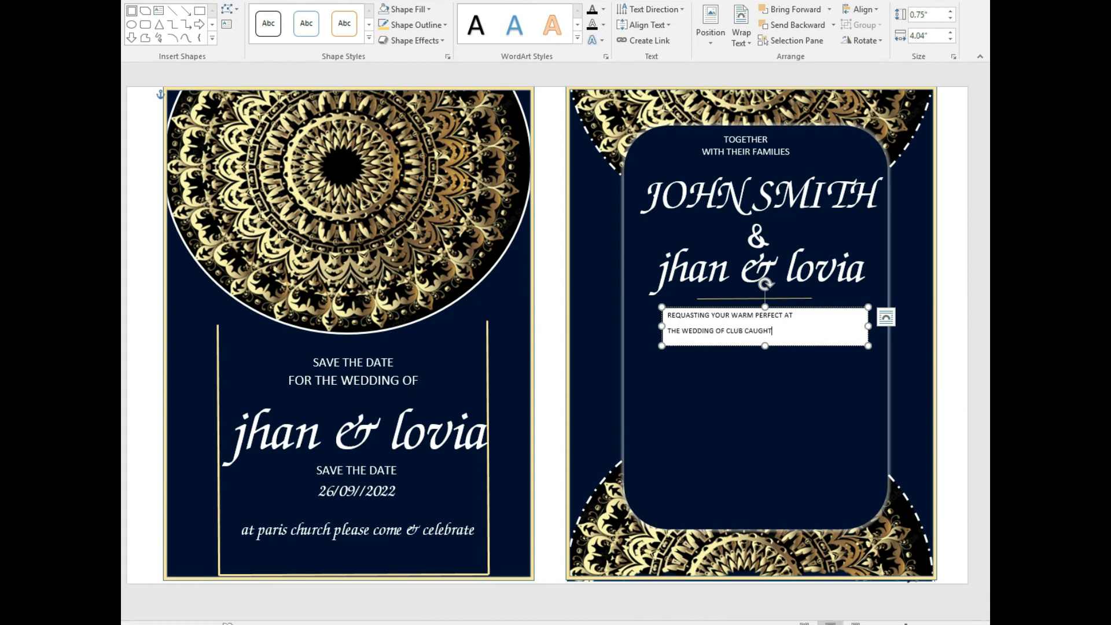
type("N")
- Format the request text as centred white 12 pt with tighter line spacing on a box without fill or outline
key("ctrl+a")
left_click(150, 1)
left_click(332, 14)
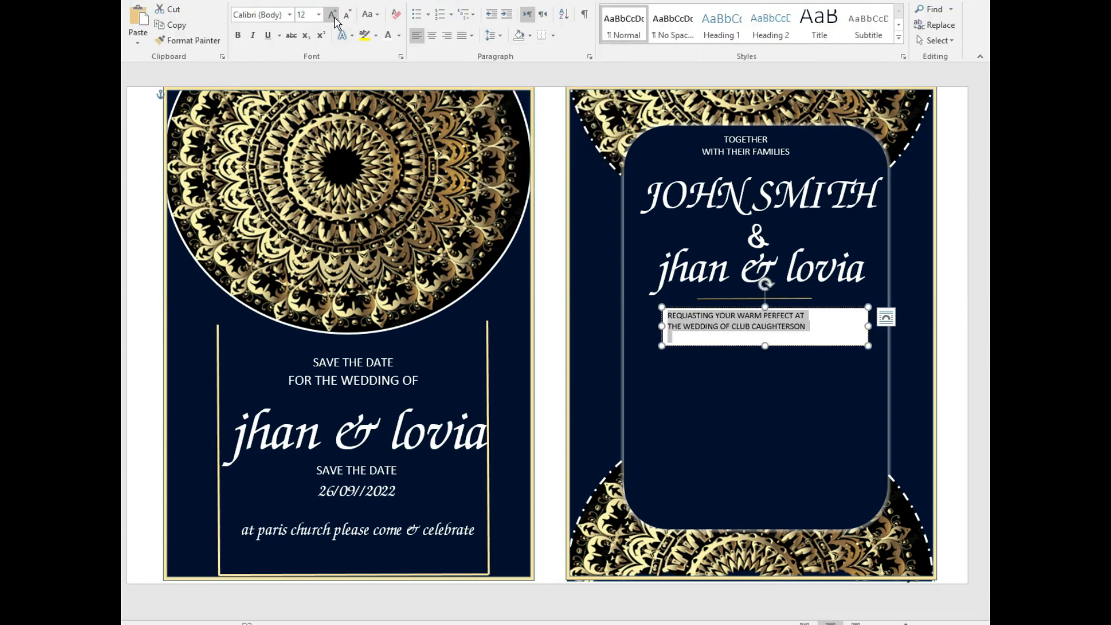
left_click(588, 3)
- Raise the left panel's bottom gold frame line slightly and adjust the edges of the navy background rectangle
left_click(493, 490)
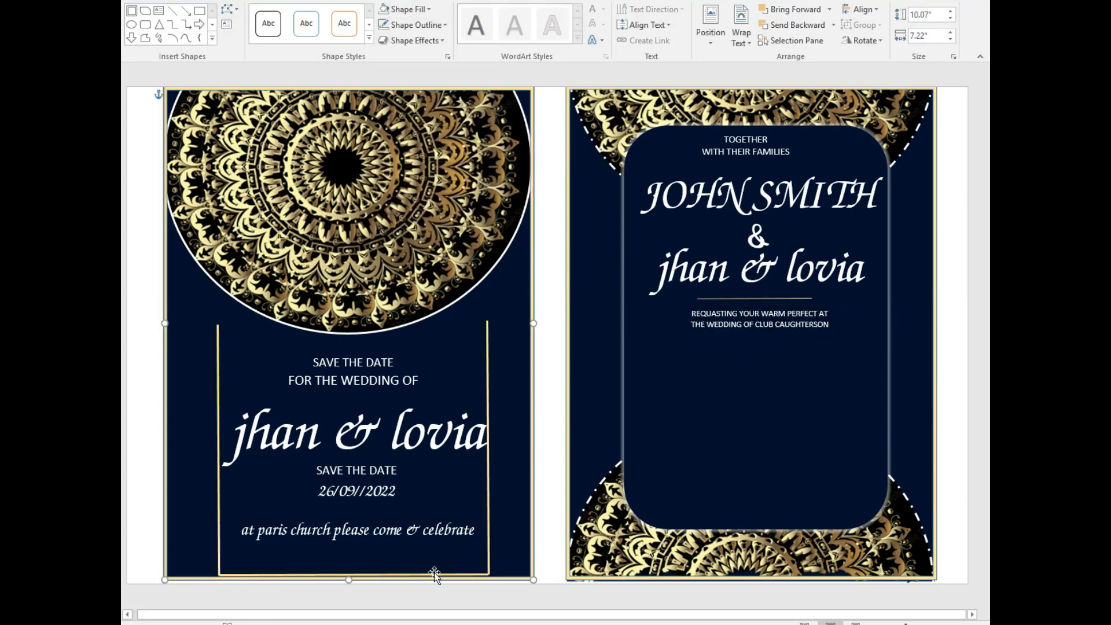
left_click(497, 576)
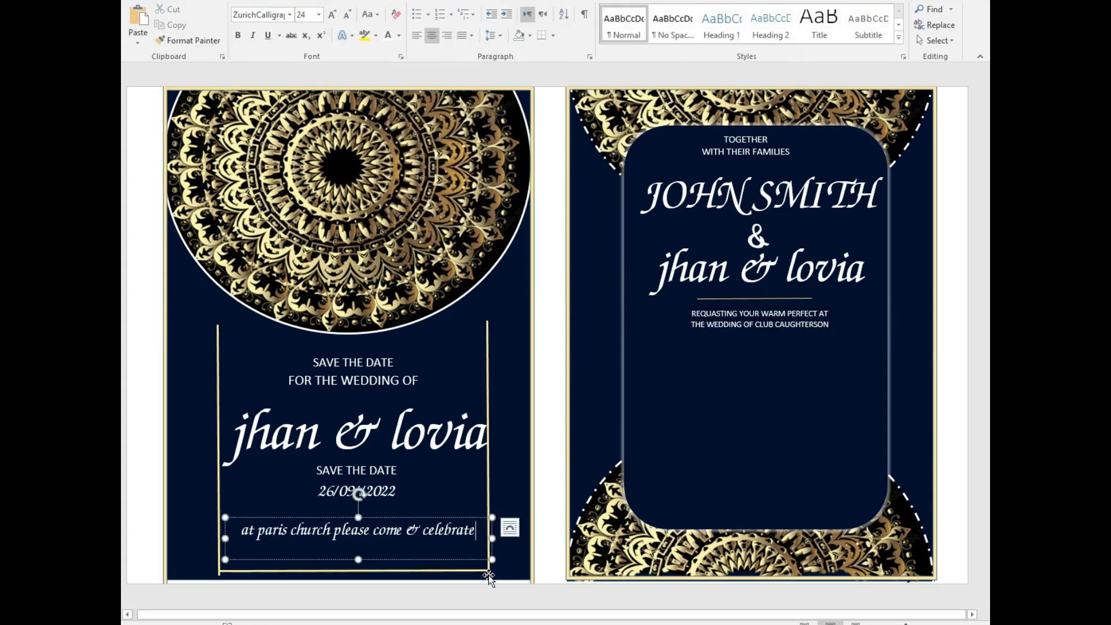
left_click(530, 573)
left_click_drag(499, 338, 388, 137)
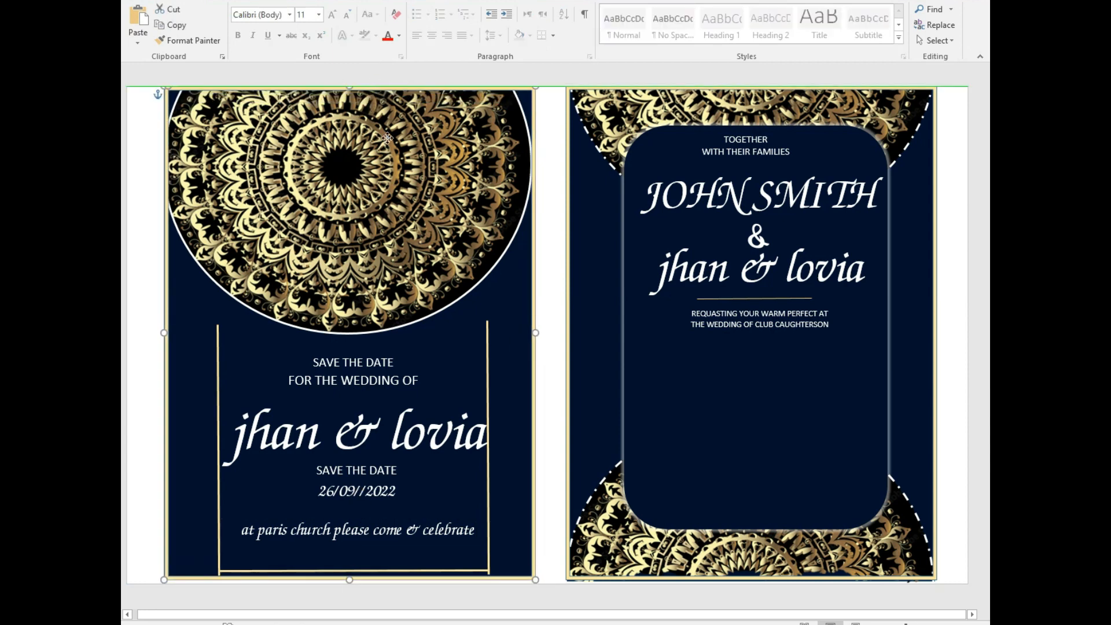
- Draw an elbow connector below the request text, running across and down to form the date block's first bracket
left_click(200, 1)
left_click(308, 26)
left_click(327, 106)
left_click_drag(670, 355, 741, 401)
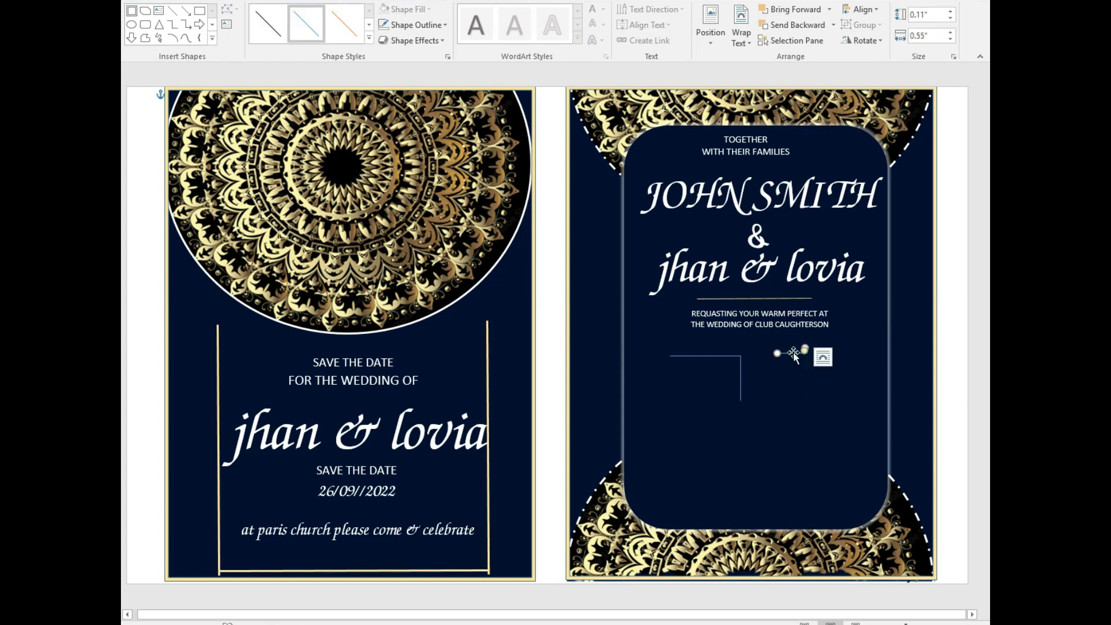
- Replace the misdrawn small connector with a mirrored elbow connector about 1.32" by 1" and line up the two brackets
key("ctrl+z")
left_click(200, 2)
left_click(308, 26)
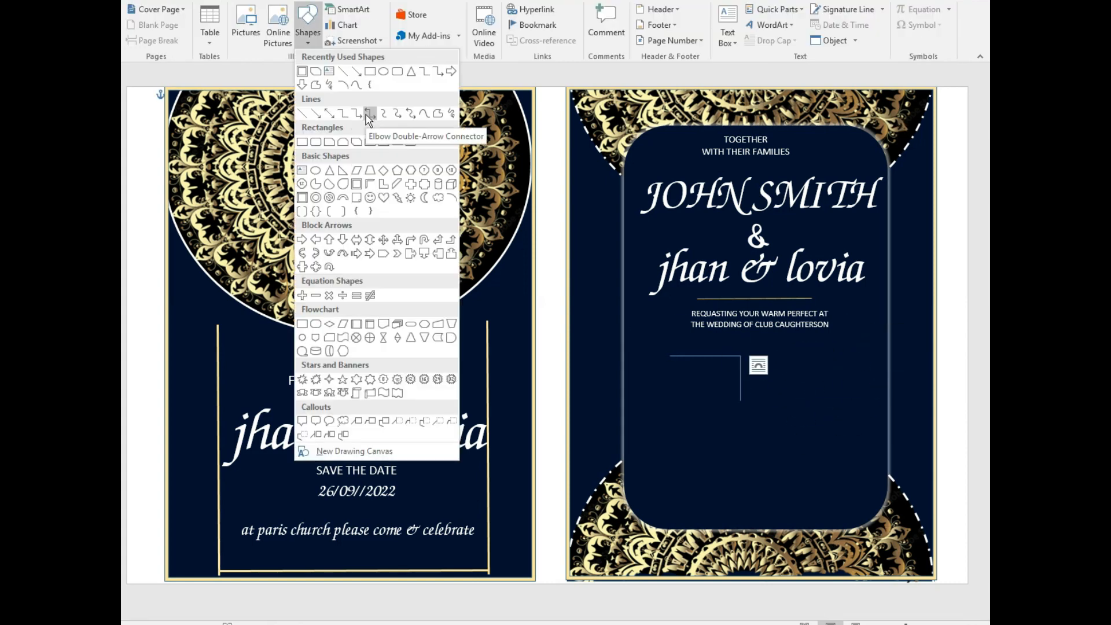
left_click(368, 116)
left_click_drag(840, 357, 773, 409)
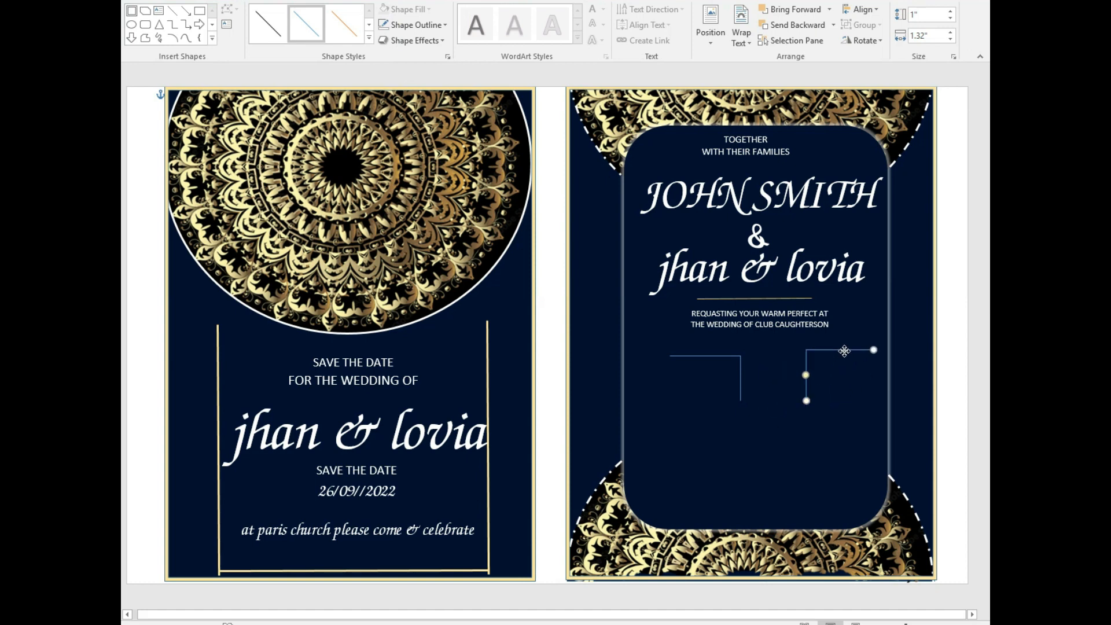
left_click(760, 363)
left_click_drag(734, 371, 710, 379)
left_click(805, 379)
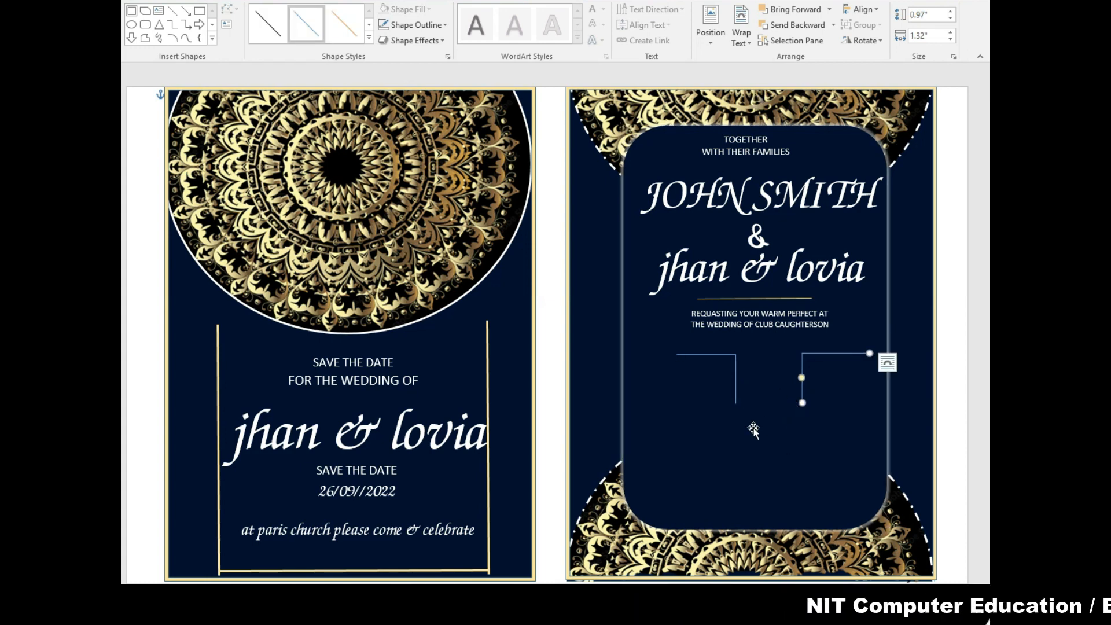
- Thicken both elbow connectors to 2¼ pt and colour their outlines gold
left_click(413, 24)
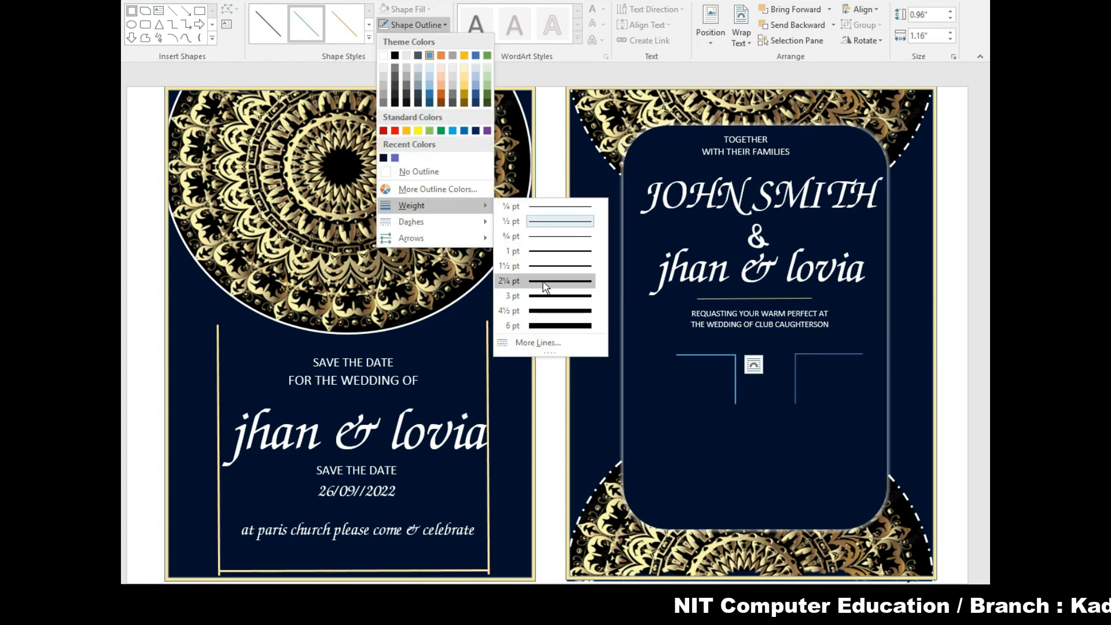
mouse_move(451, 223)
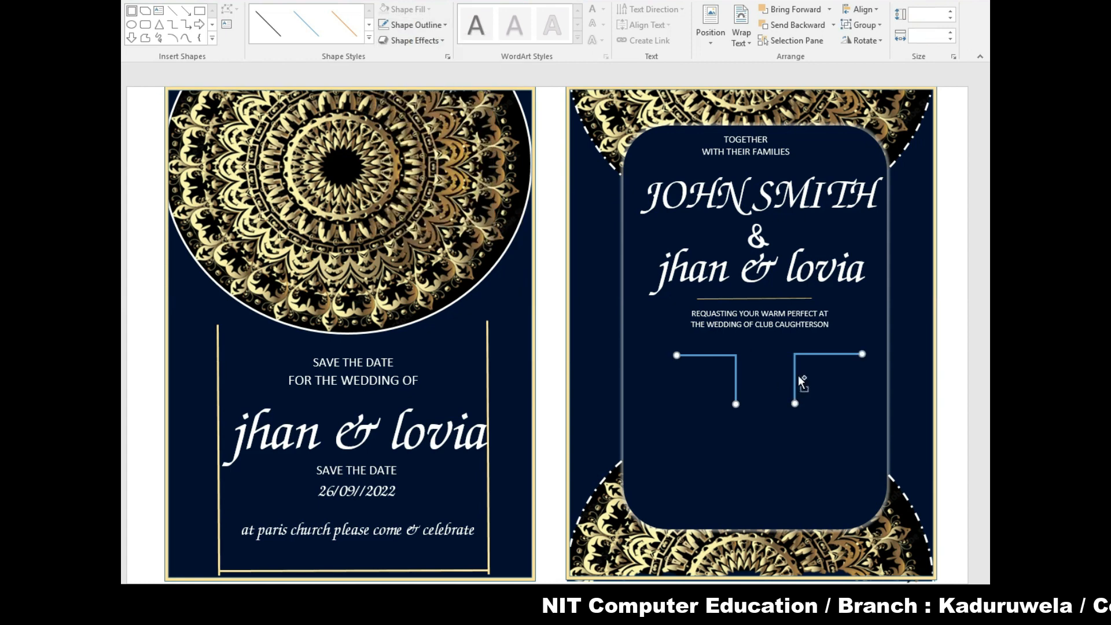
mouse_move(398, 602)
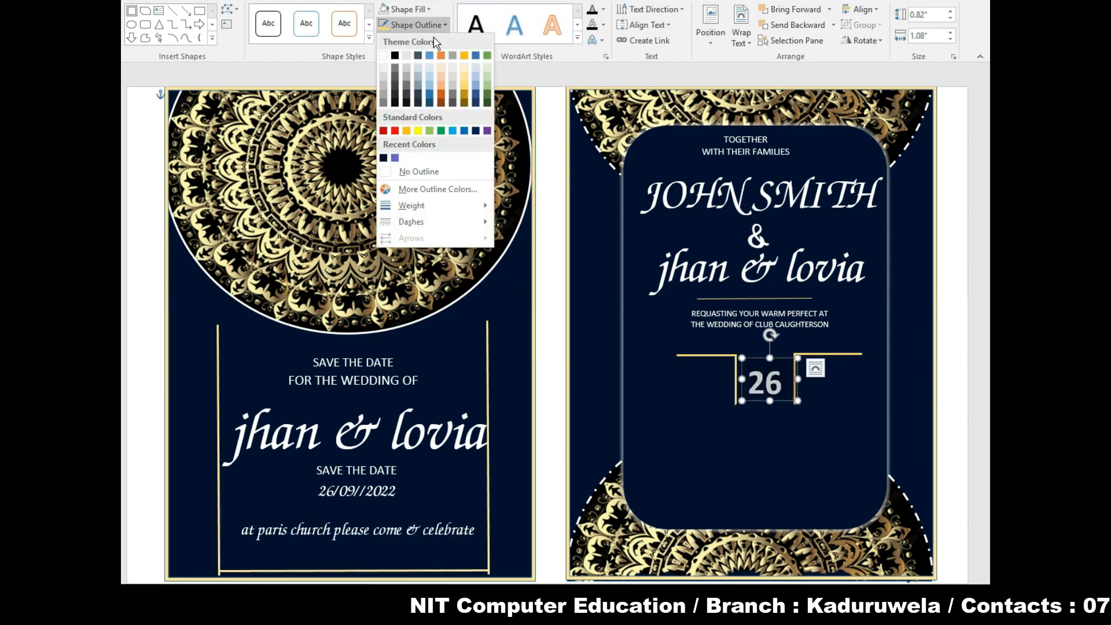
- Place a large bold white "26" in a transparent box about 1.08" by 0.82" between the two gold brackets
left_click(783, 400)
left_click_drag(783, 399, 782, 398)
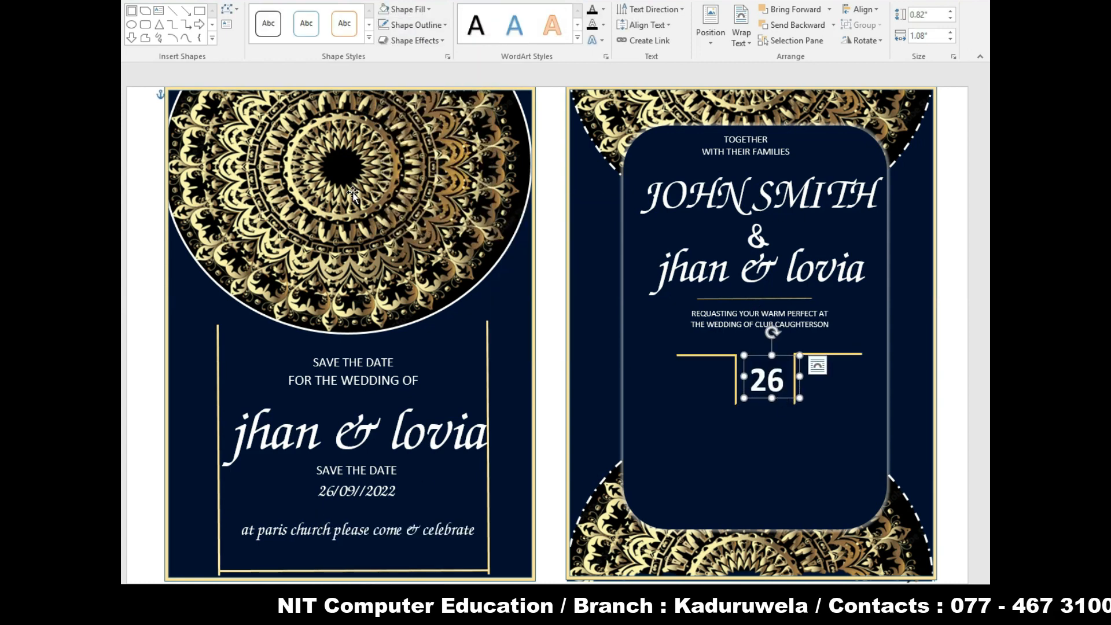
- Add a text box about 1.27" by 0.4" beside the "26" under the first bracket and enter "OCTOBER" at 14 pt
left_click_drag(670, 365, 735, 385)
type("OCTOBER")
key("ctrl+a")
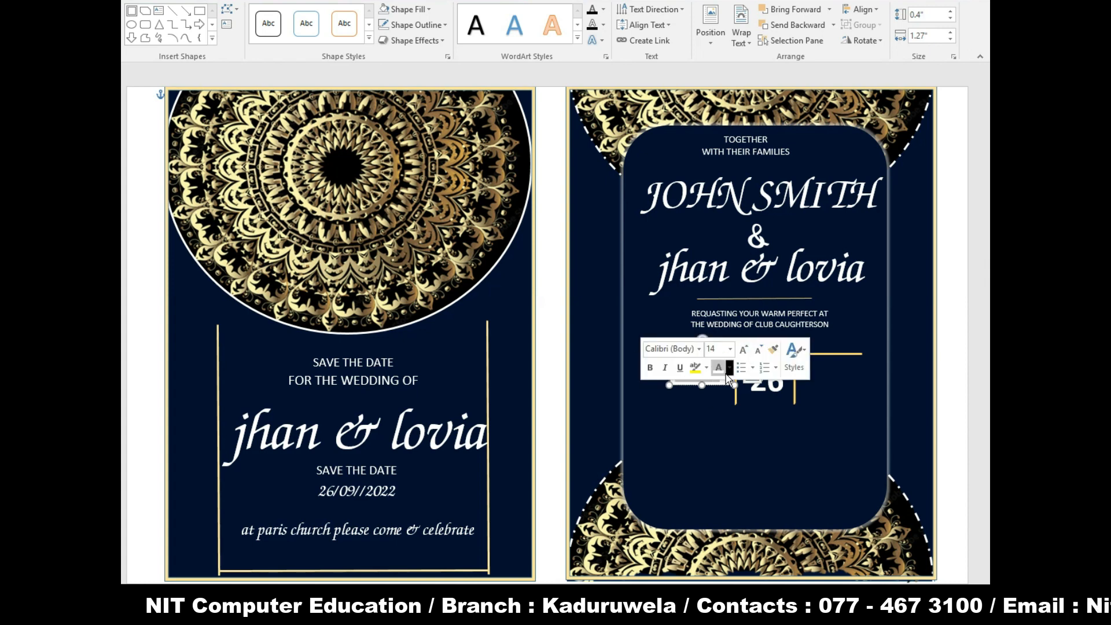
- Duplicate the month text box in white on transparent, place it under the second bracket and change its text to "2022"
key("ctrl+c")
key("ctrl+v")
left_click_drag(725, 428, 856, 429)
left_click(860, 379)
key("BackSpace")
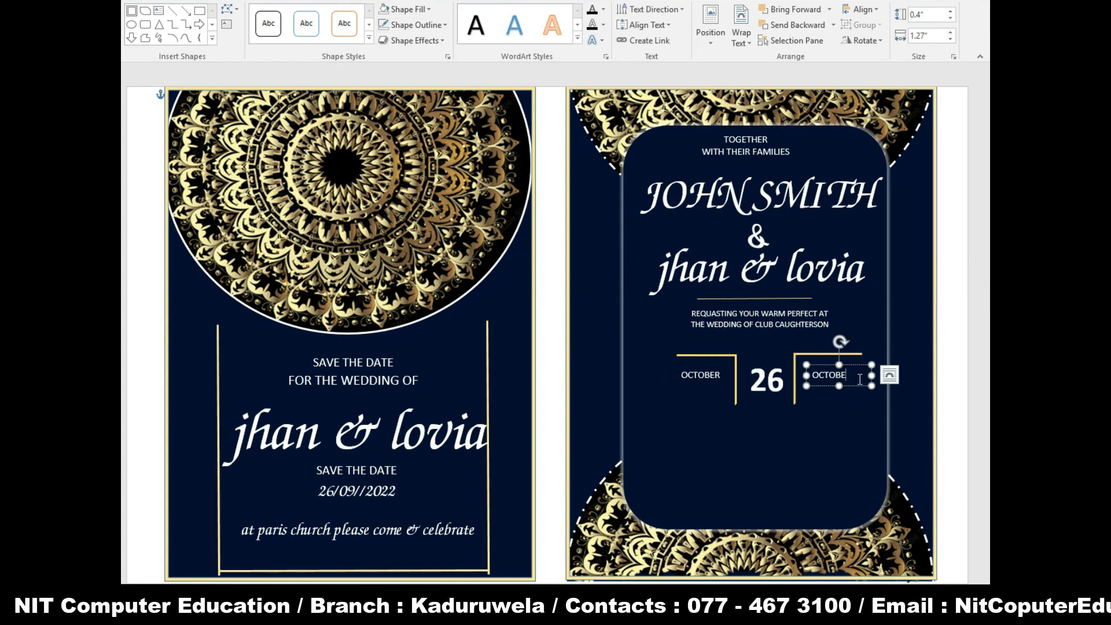
type("2022")
left_click_drag(851, 386, 847, 385)
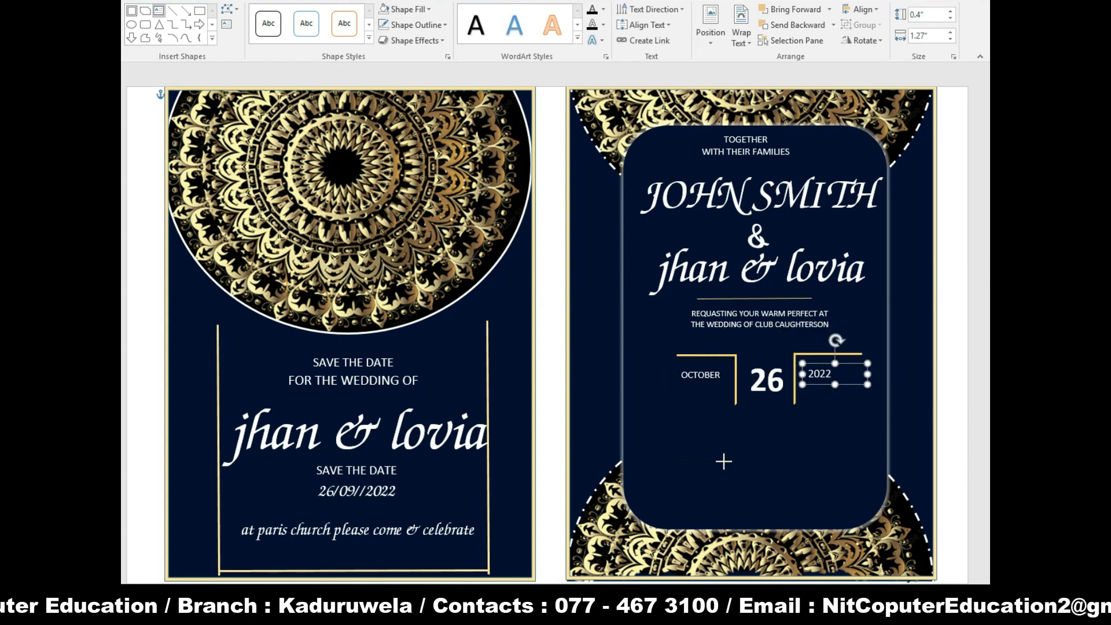
- Add a text box about 1.55" by 0.6" reading "THURSDAY" in white without fill and place it above the "26"
left_click_drag(737, 461, 659, 431)
type("THURSDAY")
double_click(673, 440)
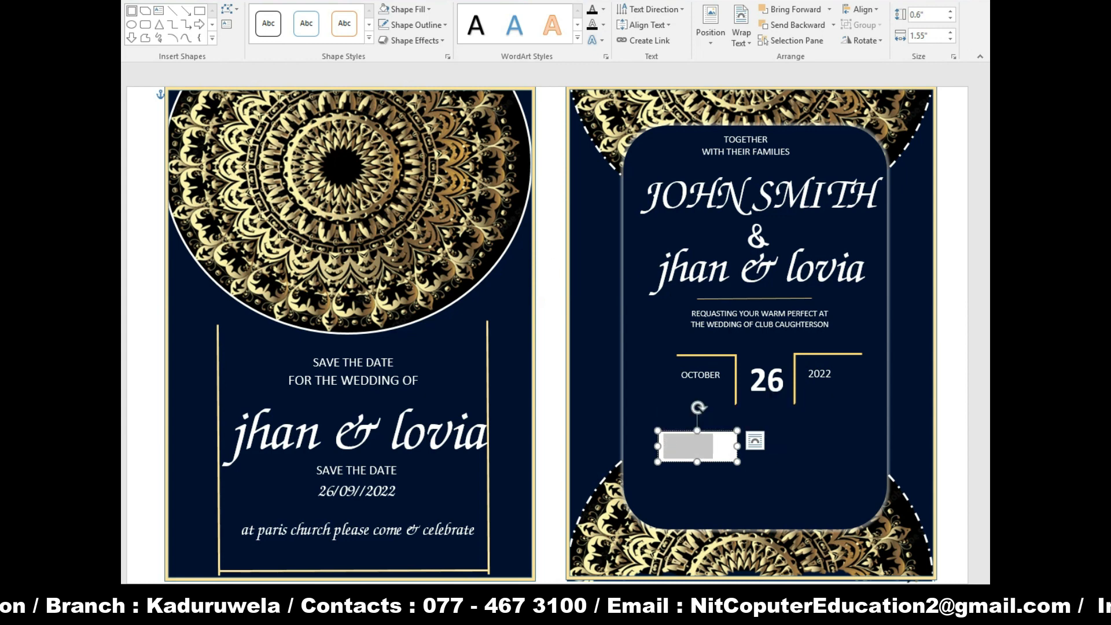
left_click_drag(718, 461, 796, 372)
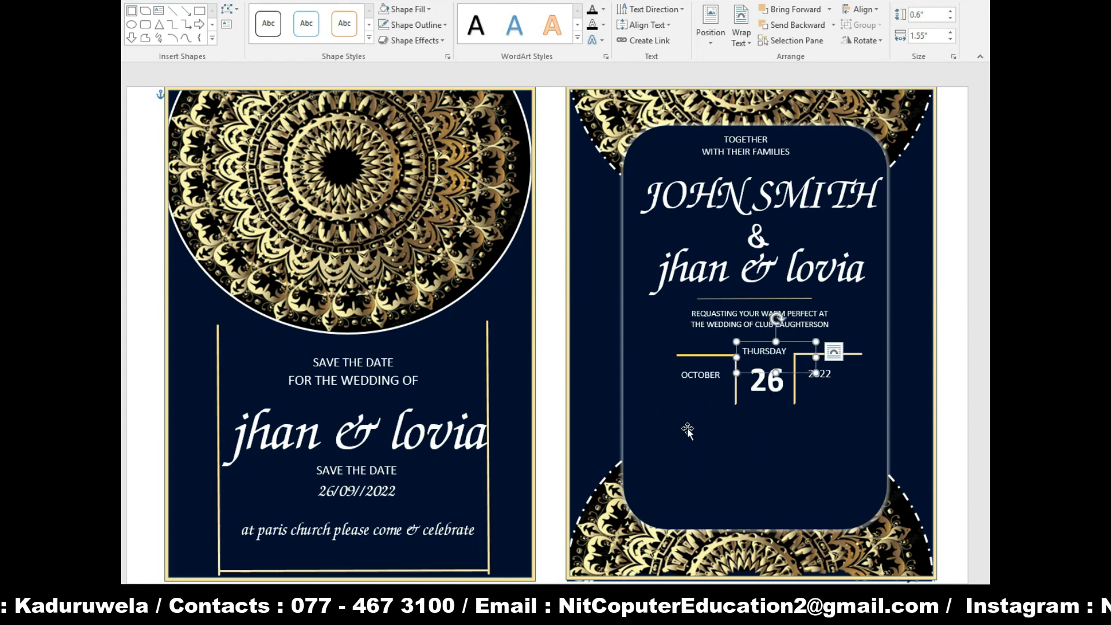
- Copy the request text box below the date block and append "COME AND CELEBRATE" to the original's first line
left_click(834, 313)
left_click_drag(834, 313, 840, 428)
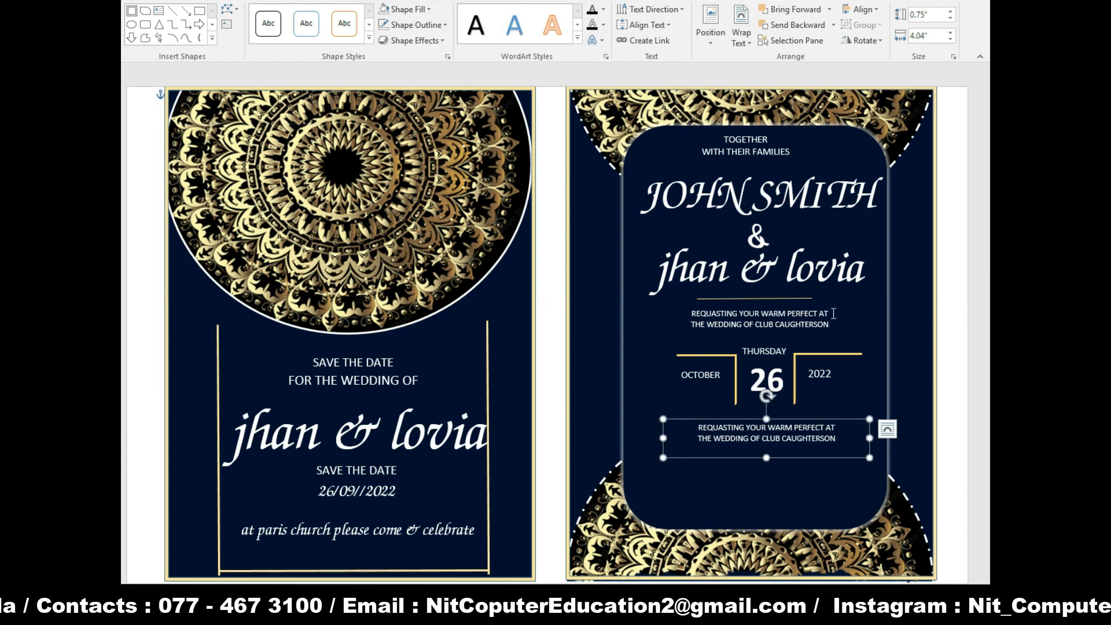
left_click(833, 313)
type("COME AND CELEBRATE")
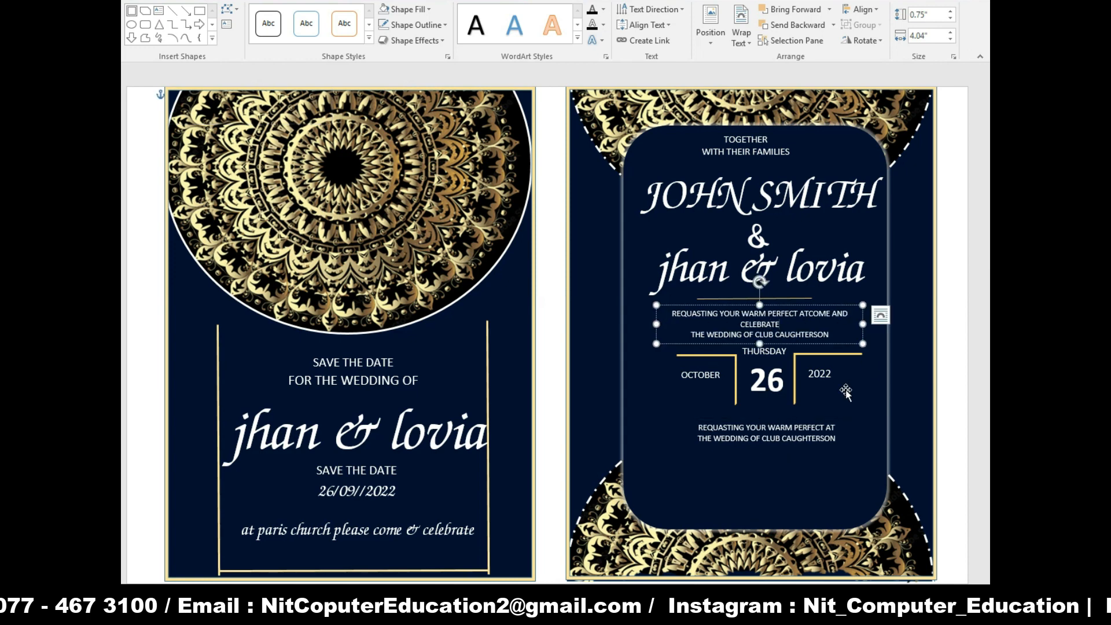
left_click(846, 392)
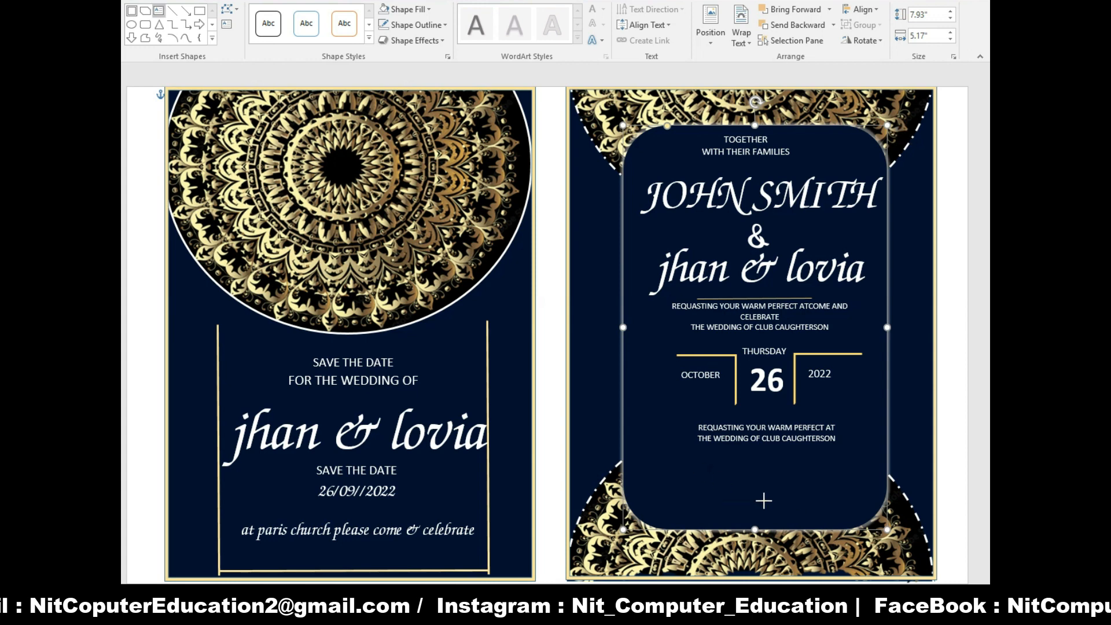
- Add a text box about 2" by 0.81" below the copied text reading "YOUR CITY ADRESS HERE", "AND" and "YOUR HOME ADRESS HERE"
left_click_drag(708, 466, 811, 508)
type("YOUR CITY ADRESS HERE")
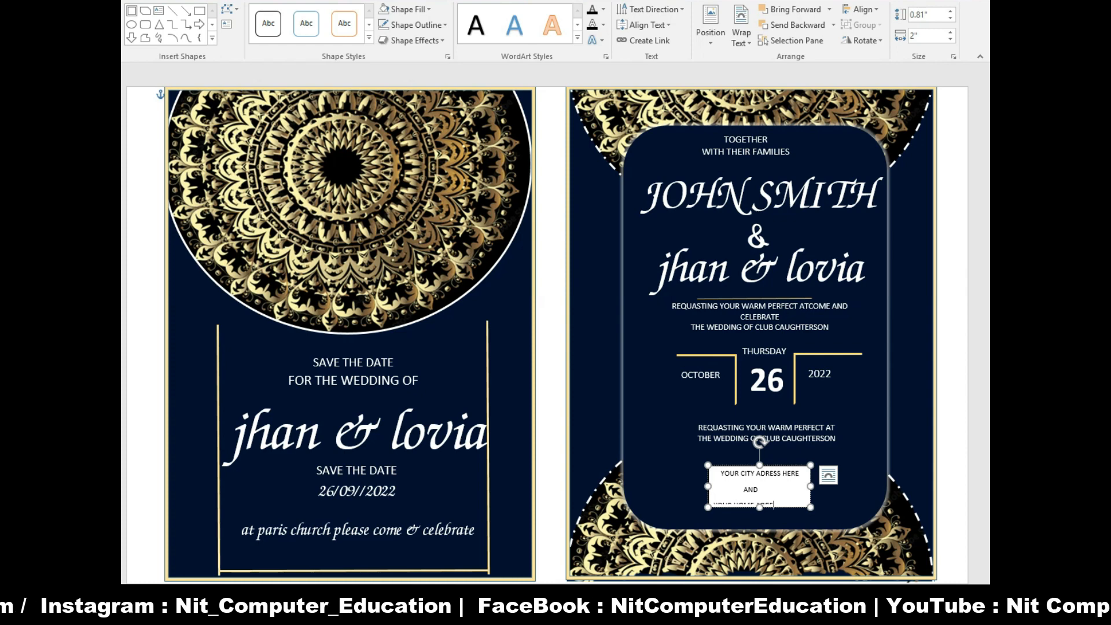
- Tighten the address text's line spacing and make it centred white on a box without fill or outline
key("ctrl+a")
left_click(489, 35)
left_click(538, 168)
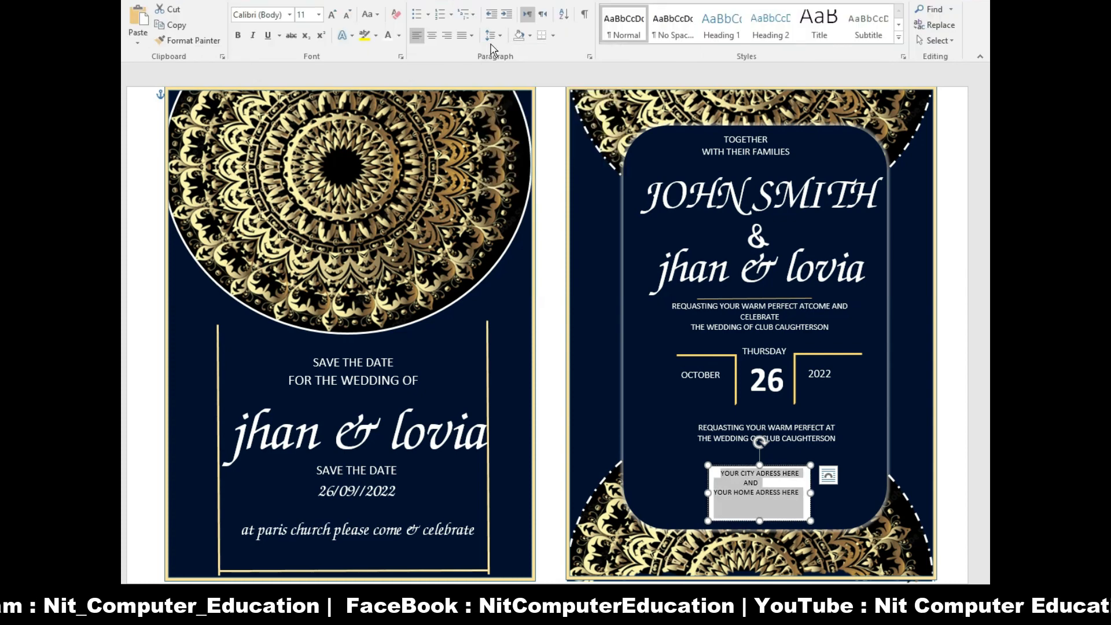
left_click(550, 1)
left_click(750, 491)
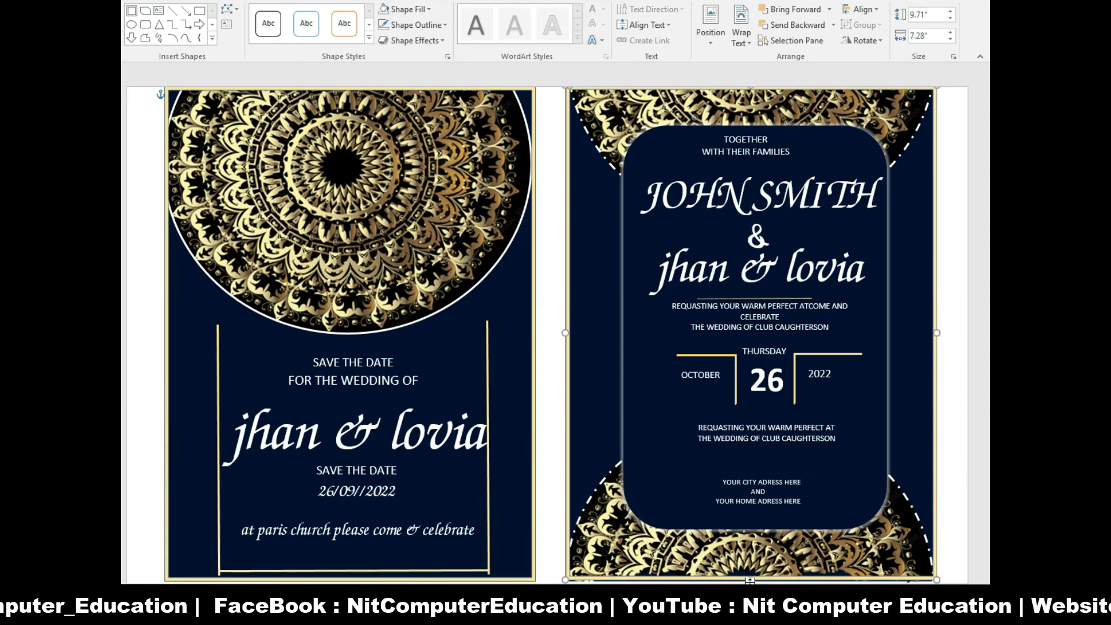
left_click(867, 427)
scroll(867, 426, "down", 3)
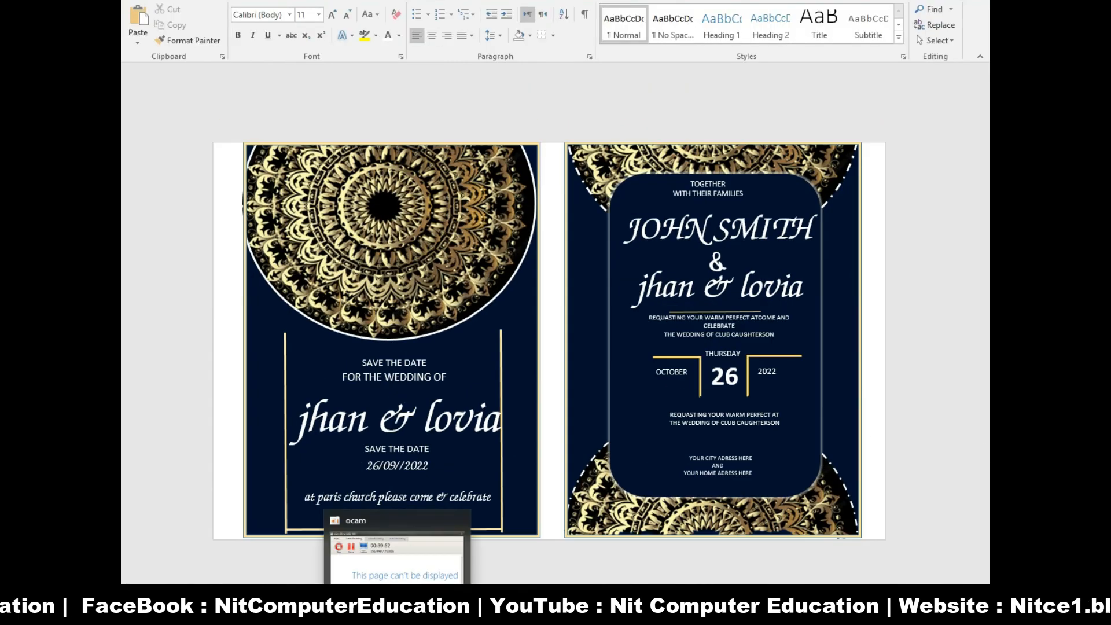